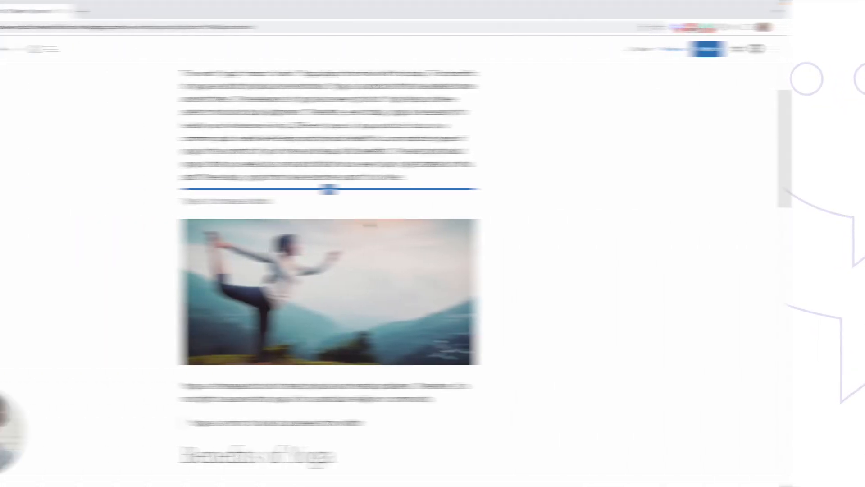
Start a comment on the word 'physical' below the yoga image, then discard it
{"action": "scroll", "coordinate": [445, 221], "scroll_direction": "up", "scroll_amount": 2}
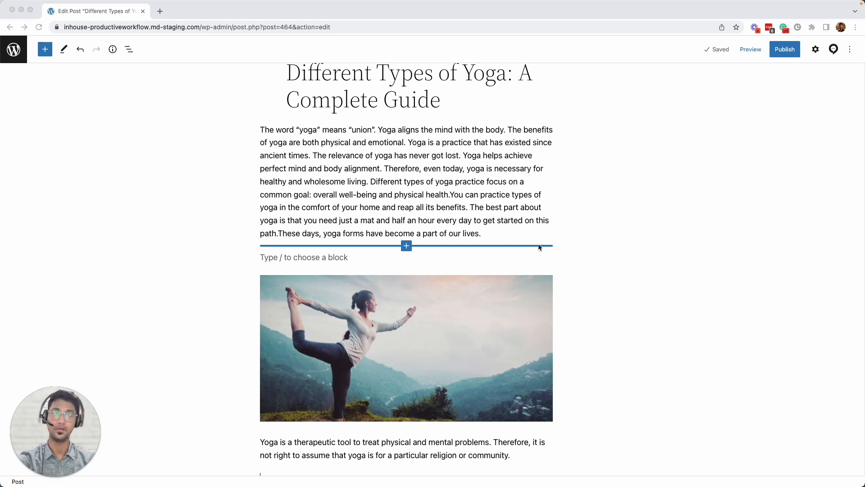
{"action": "scroll", "coordinate": [539, 246], "scroll_direction": "down", "scroll_amount": 5}
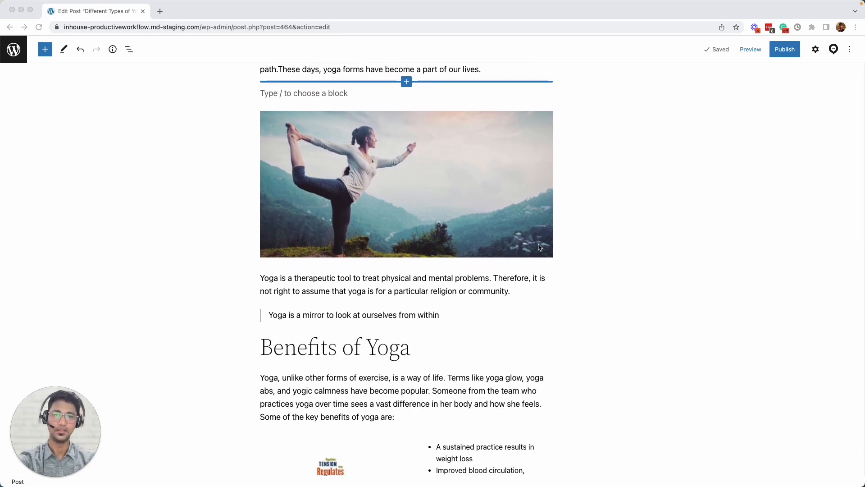
{"action": "scroll", "coordinate": [540, 247], "scroll_direction": "down", "scroll_amount": 3}
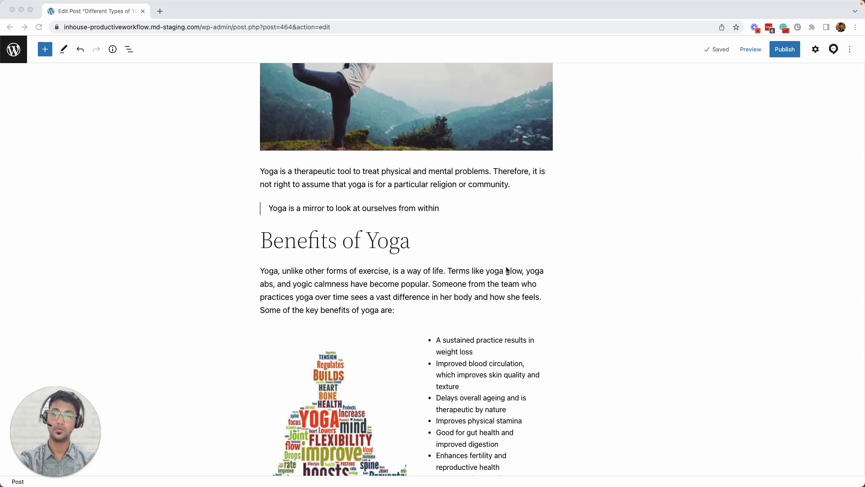
{"action": "scroll", "coordinate": [507, 270], "scroll_direction": "down", "scroll_amount": 2}
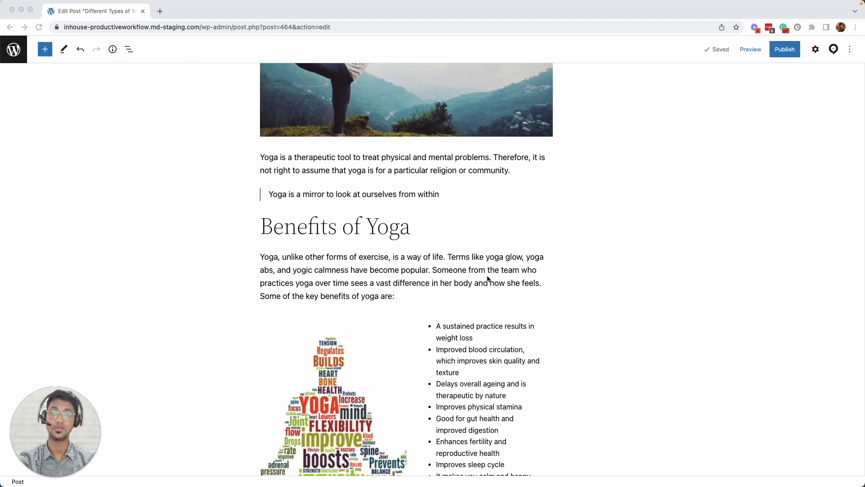
{"action": "scroll", "coordinate": [487, 275], "scroll_direction": "down", "scroll_amount": 5}
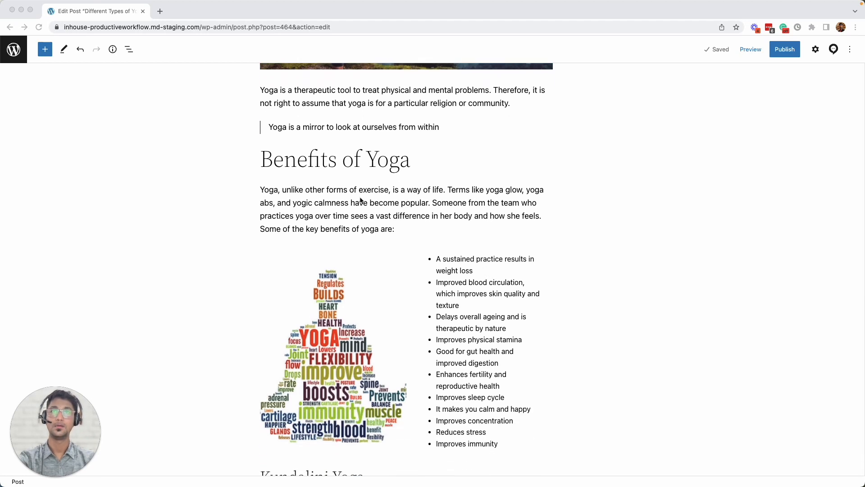
{"action": "scroll", "coordinate": [404, 229], "scroll_direction": "up", "scroll_amount": 10}
{"action": "left_click", "coordinate": [390, 255]}
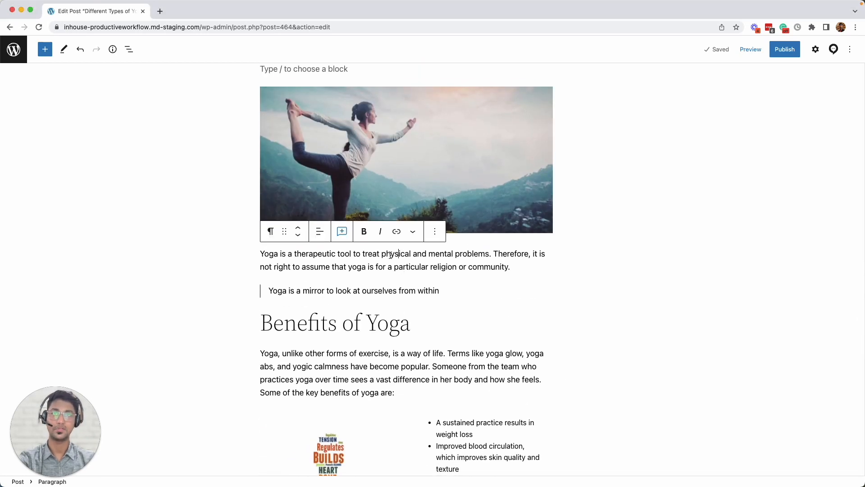
{"action": "double_click", "coordinate": [395, 254]}
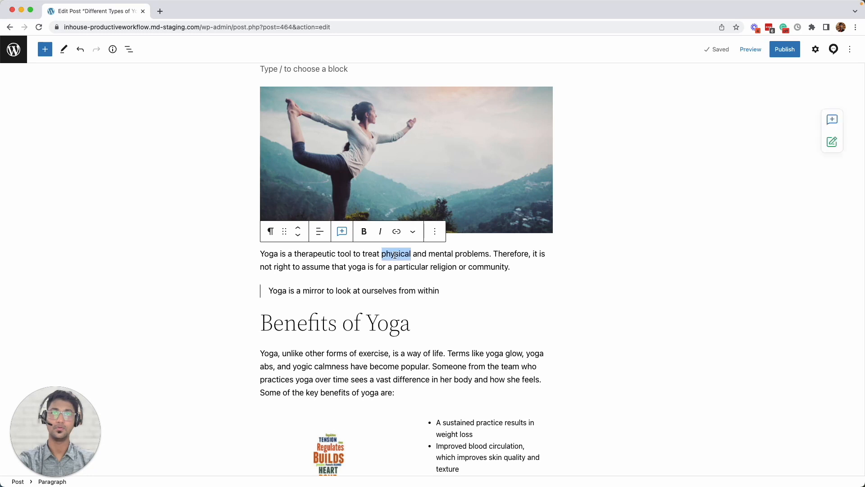
{"action": "left_click", "coordinate": [343, 232]}
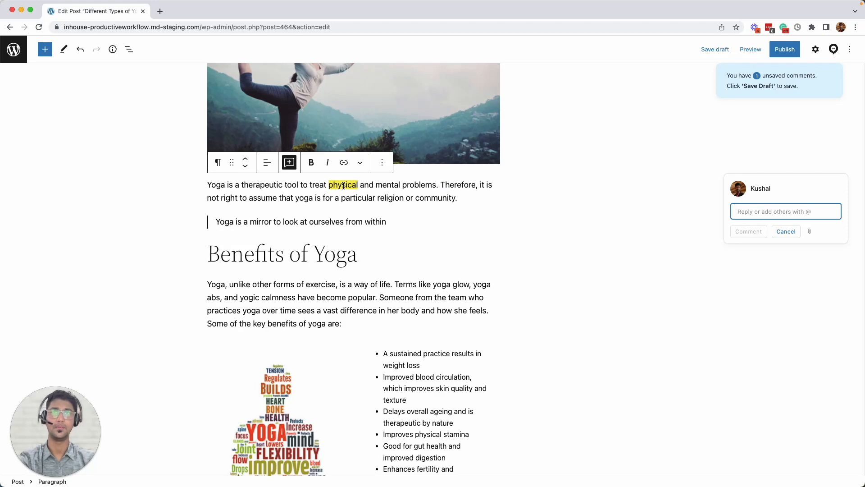
{"action": "left_click", "coordinate": [782, 232]}
Post the comment 'Need to replace this' on the paragraph, mentioning and assigning the teammate
{"action": "scroll", "coordinate": [404, 203], "scroll_direction": "down", "scroll_amount": 10}
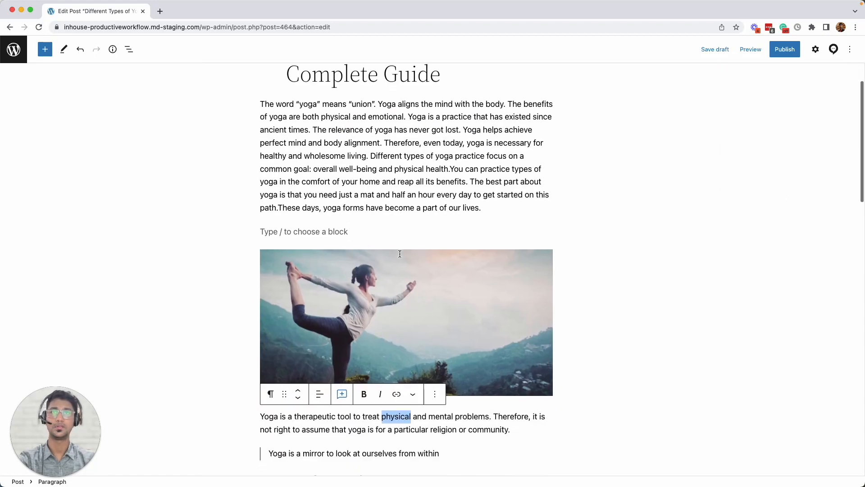
{"action": "left_click", "coordinate": [405, 207]}
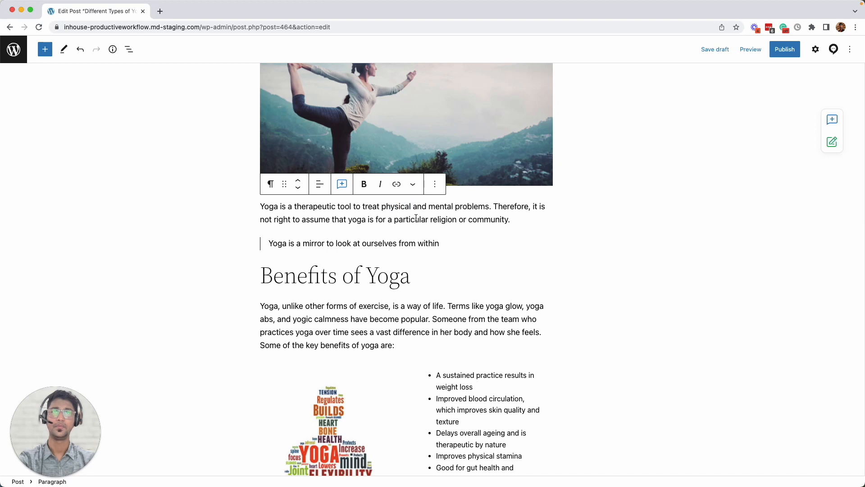
{"action": "left_click", "coordinate": [416, 218]}
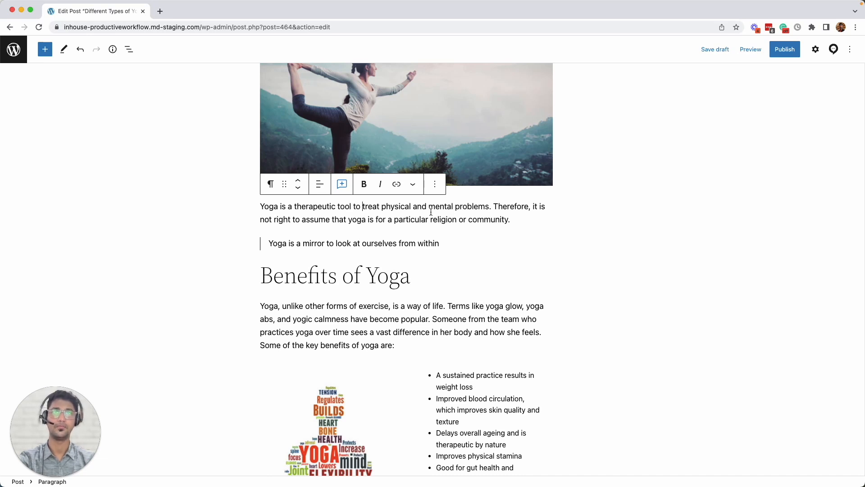
{"action": "left_click", "coordinate": [342, 185]}
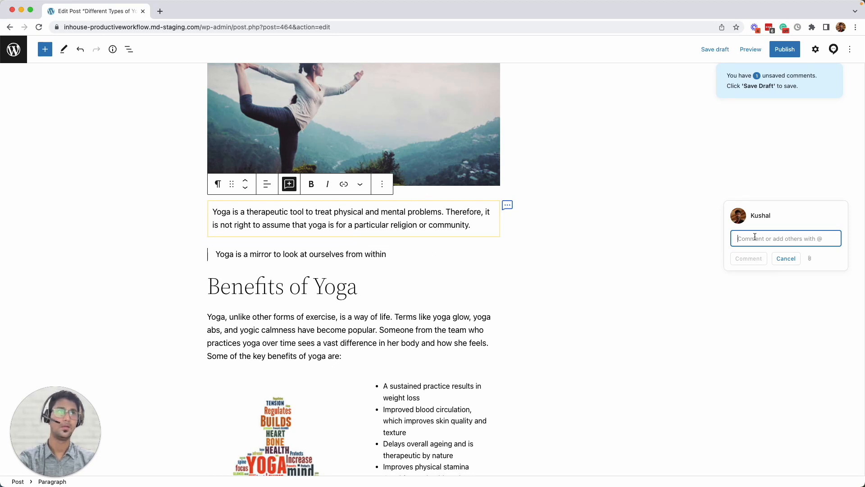
{"action": "scroll", "coordinate": [753, 235], "scroll_direction": "down", "scroll_amount": 1}
{"action": "type", "text": "Need to replace this"}
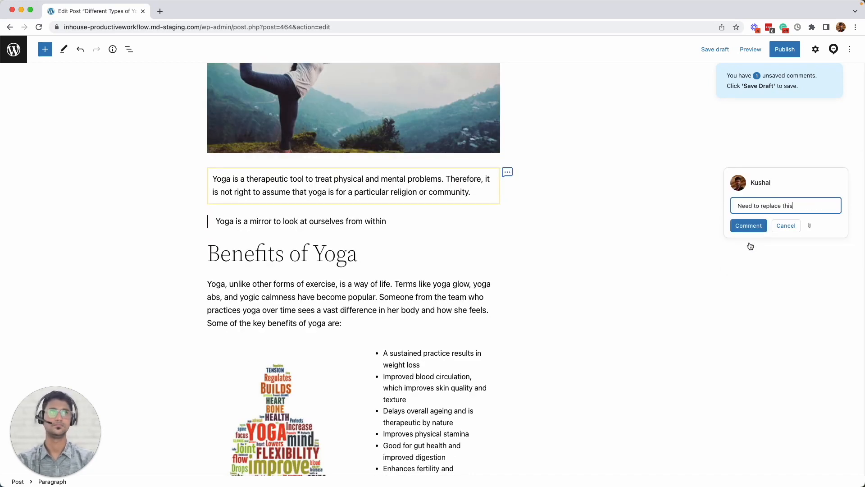
{"action": "key", "text": "Return"}
{"action": "type", "text": "@harsh"}
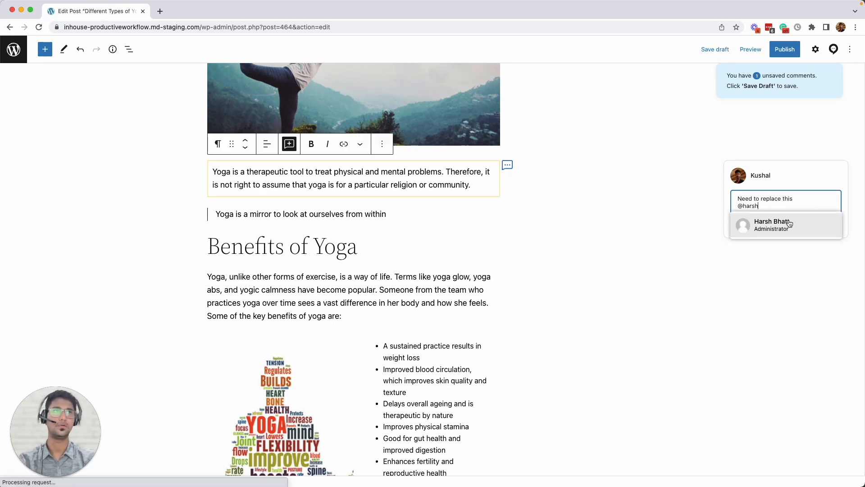
{"action": "left_click", "coordinate": [789, 224]}
{"action": "left_click", "coordinate": [752, 261]}
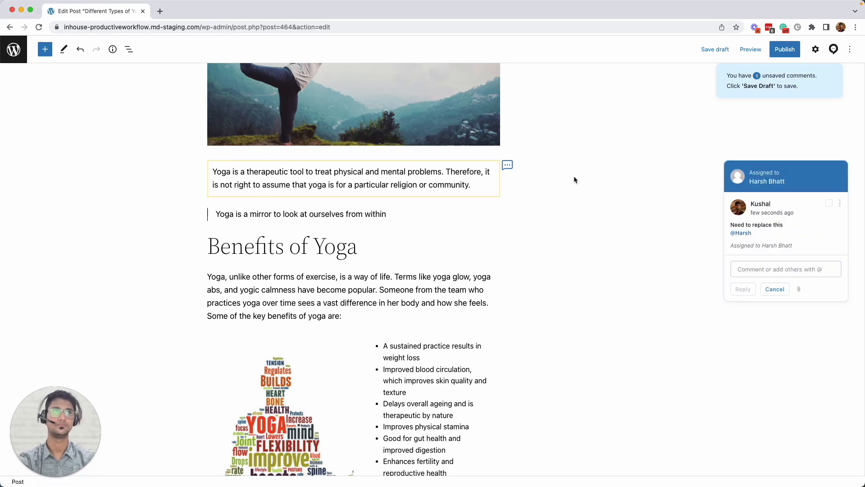
{"action": "left_click", "coordinate": [417, 193]}
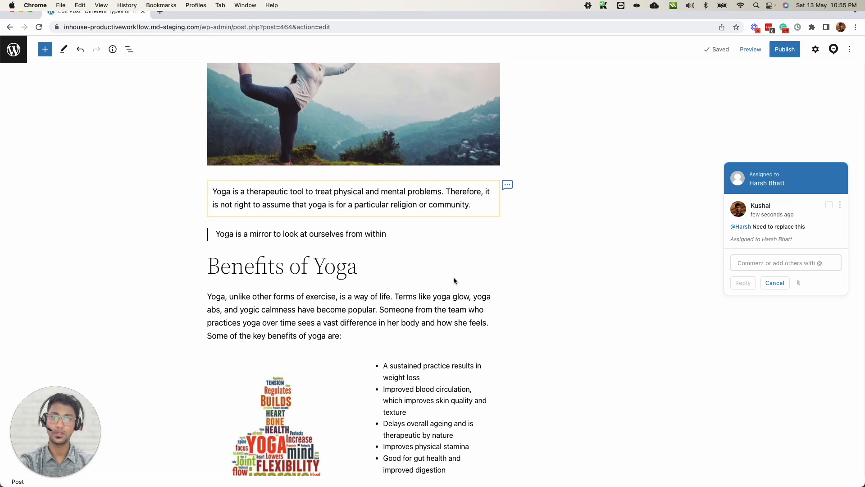
{"action": "scroll", "coordinate": [453, 281], "scroll_direction": "down", "scroll_amount": 2}
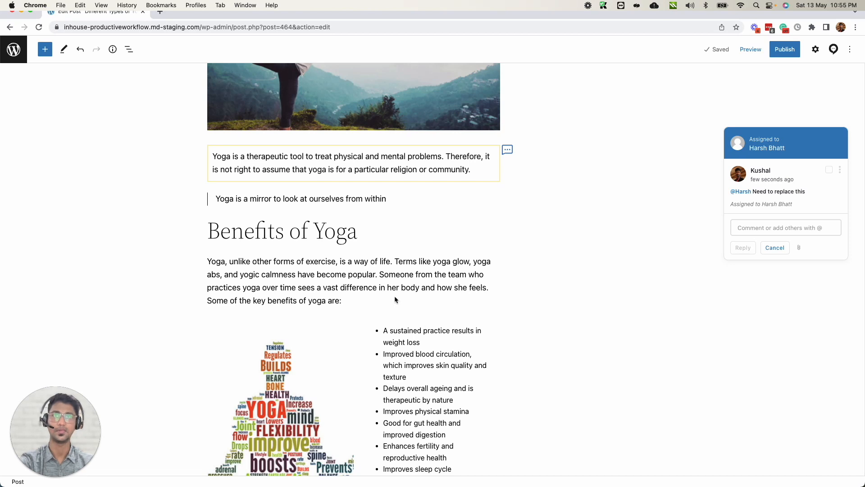
{"action": "scroll", "coordinate": [394, 297], "scroll_direction": "down", "scroll_amount": 3}
{"action": "scroll", "coordinate": [395, 299], "scroll_direction": "down", "scroll_amount": 8}
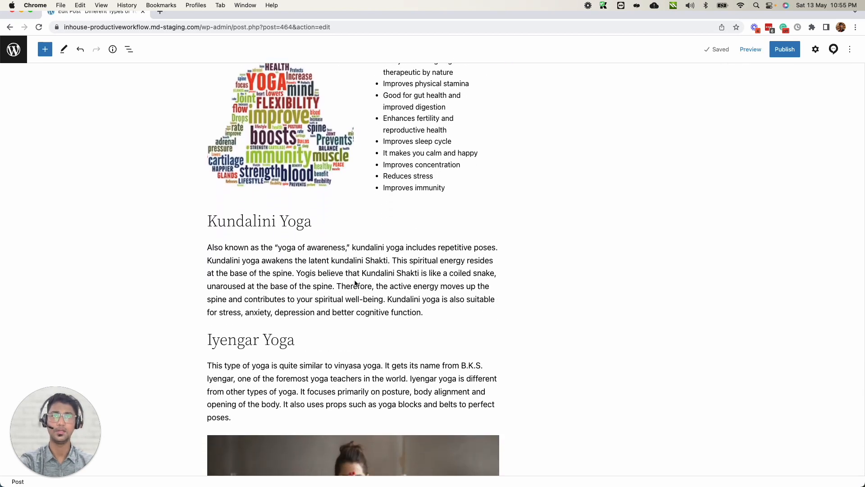
Switch on the Suggest Edits toggle in Multicollab's Settings panel
{"action": "left_click", "coordinate": [833, 51]}
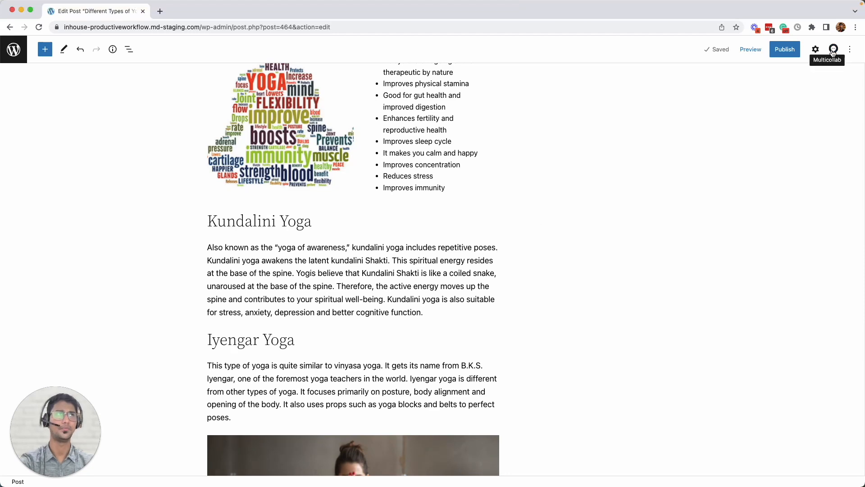
{"action": "left_click", "coordinate": [820, 123]}
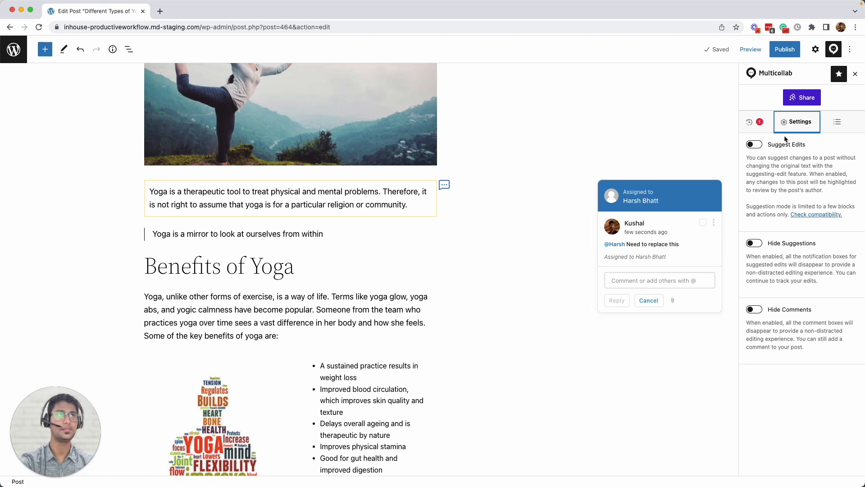
{"action": "left_click", "coordinate": [759, 147]}
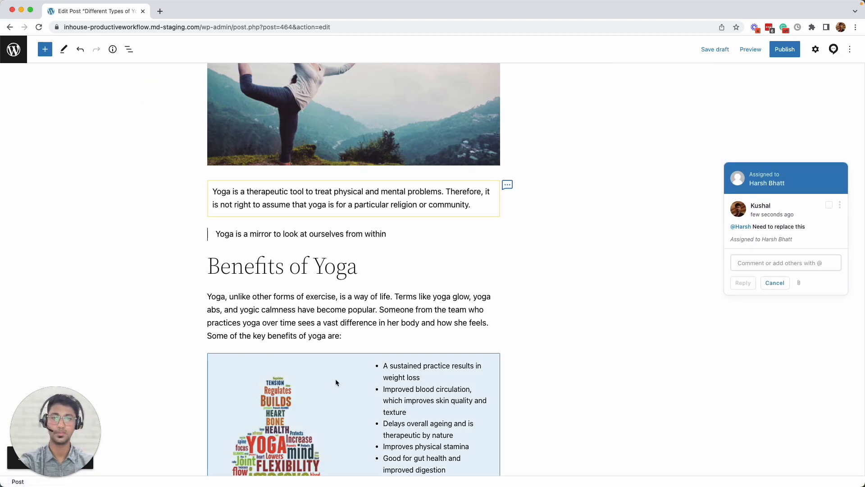
Suggest bold, italic and strikethrough on 'latent' in the Kundalini paragraph, then save
{"action": "scroll", "coordinate": [335, 382], "scroll_direction": "down", "scroll_amount": 9}
{"action": "double_click", "coordinate": [319, 223]}
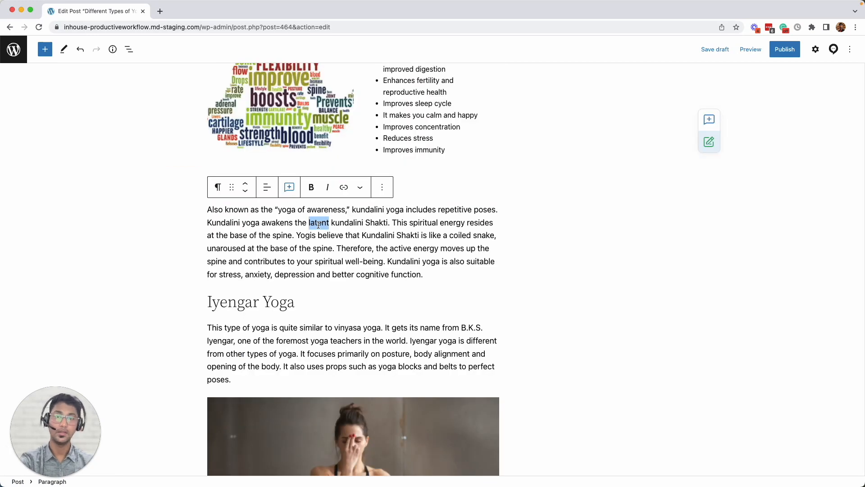
{"action": "left_click", "coordinate": [314, 193]}
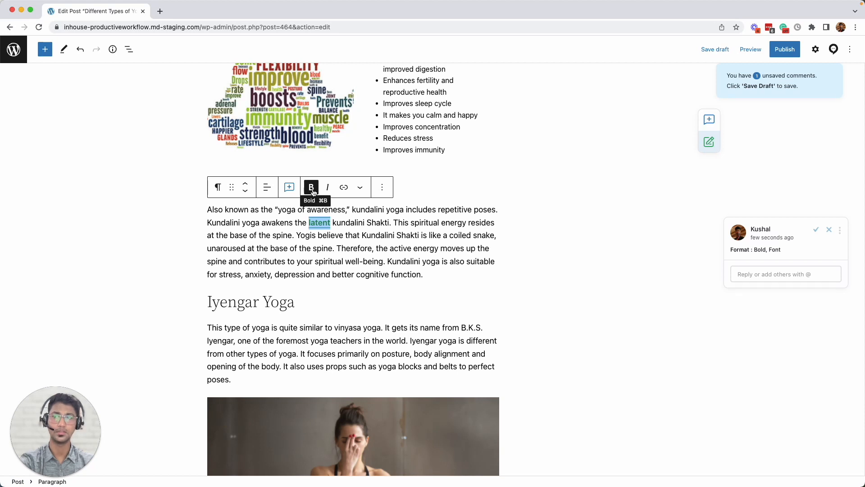
{"action": "left_click", "coordinate": [328, 193]}
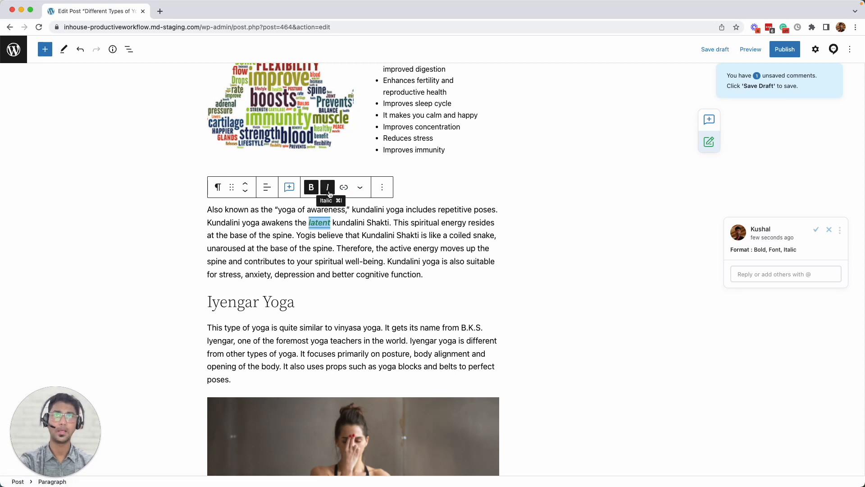
{"action": "left_click", "coordinate": [360, 187]}
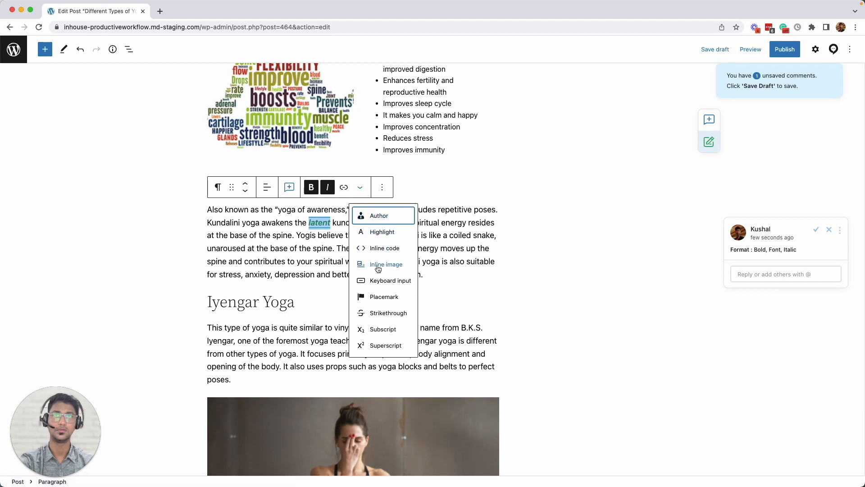
{"action": "left_click", "coordinate": [385, 313]}
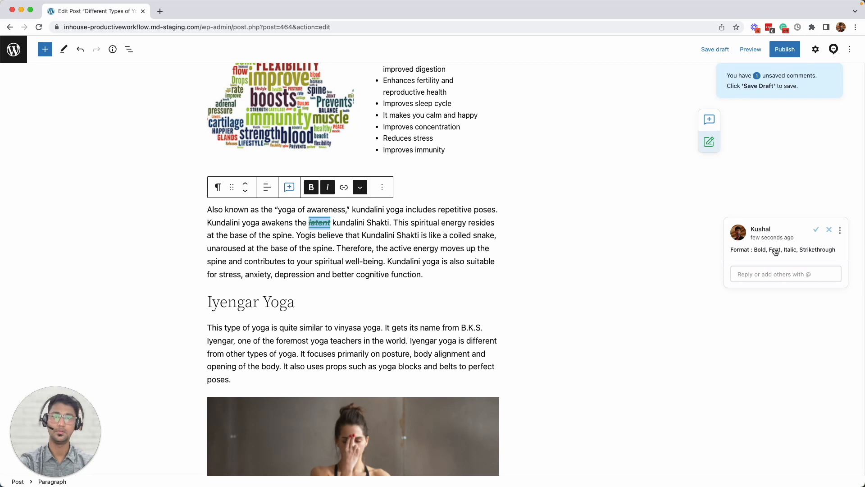
{"action": "key", "text": "super+s"}
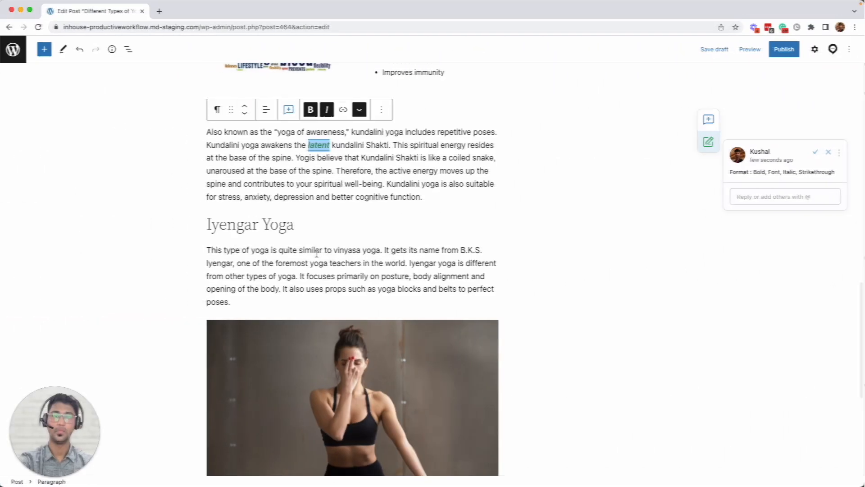
{"action": "scroll", "coordinate": [387, 253], "scroll_direction": "down", "scroll_amount": 1}
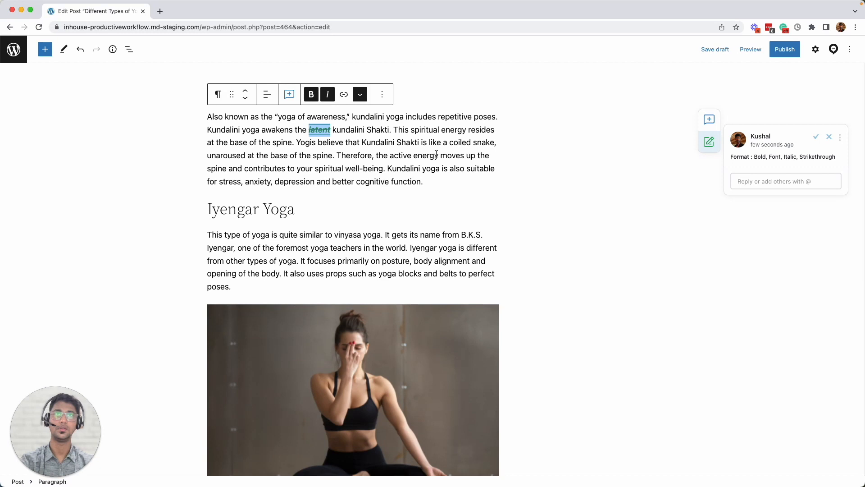
Suggest inserting 'over and there' after 'moves' in the Kundalini paragraph
{"action": "left_click", "coordinate": [463, 153]}
{"action": "type", "text": "over"}
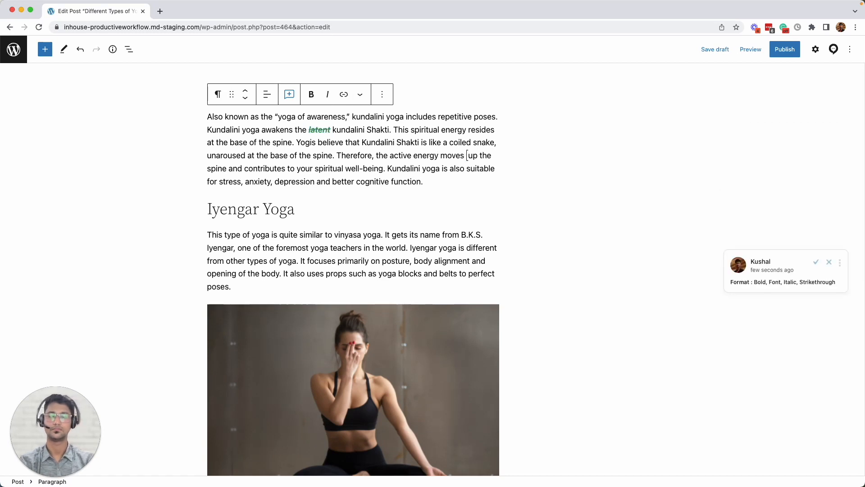
{"action": "type", "text": " and there"}
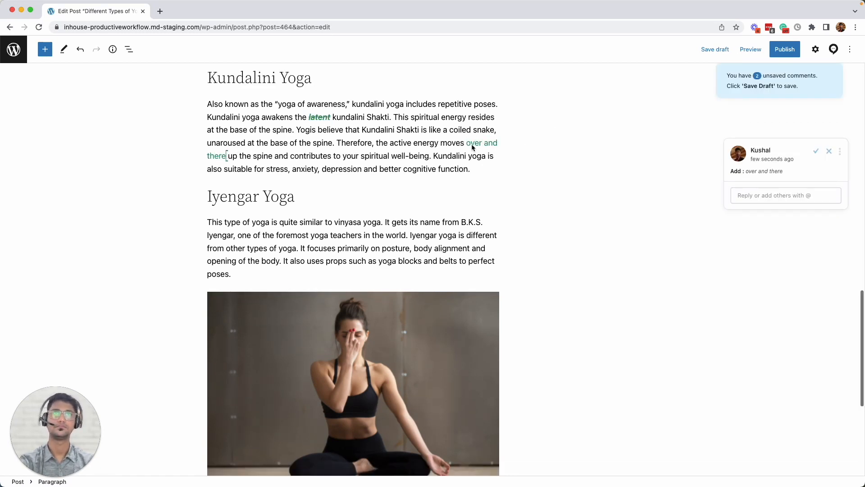
{"action": "scroll", "coordinate": [400, 152], "scroll_direction": "up", "scroll_amount": 1}
Format 'over and there' bold, italic and struck through with a peach highlight
{"action": "left_click_drag", "start_coordinate": [400, 152], "coordinate": [226, 196]}
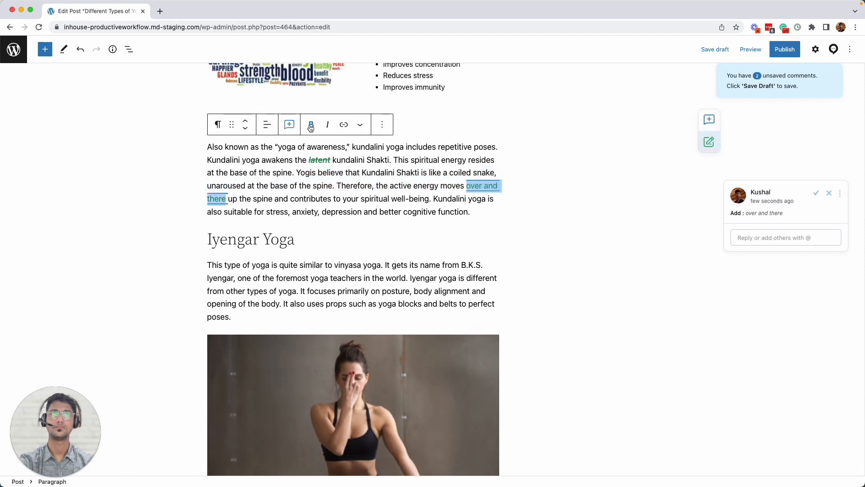
{"action": "left_click", "coordinate": [317, 127]}
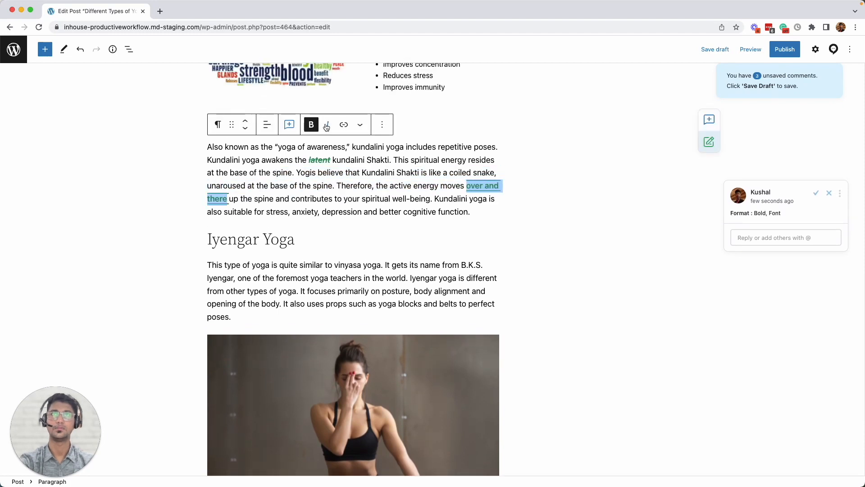
{"action": "left_click", "coordinate": [328, 124]}
{"action": "left_click", "coordinate": [360, 125]}
{"action": "left_click", "coordinate": [389, 251]}
{"action": "left_click", "coordinate": [360, 125]}
{"action": "left_click", "coordinate": [382, 169]}
{"action": "left_click", "coordinate": [414, 279]}
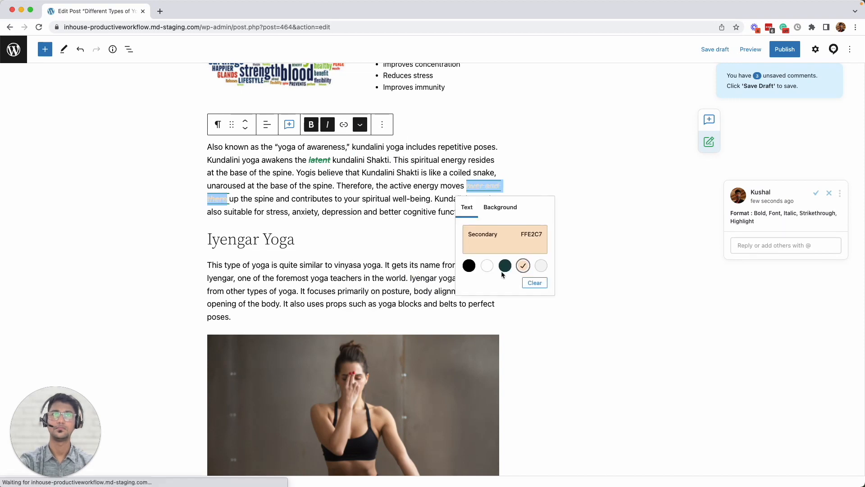
{"action": "left_click", "coordinate": [438, 160]}
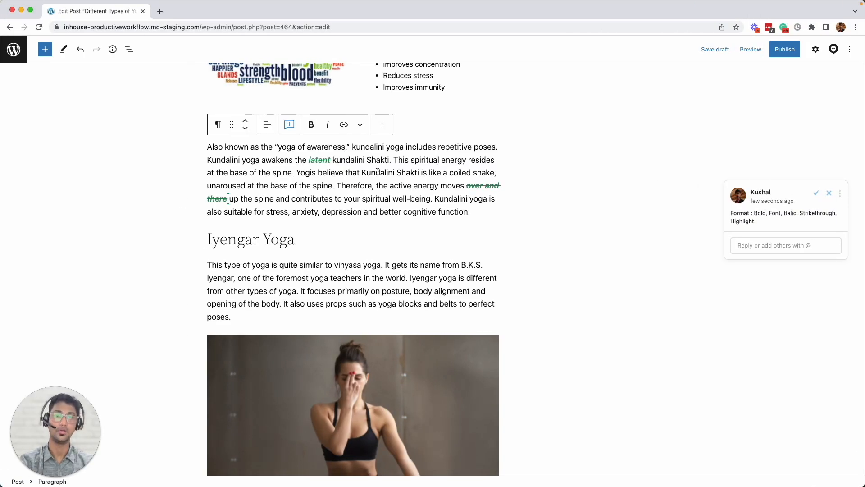
Suggest deleting 'Kundalini' before 'Shakti' and make it bold, italic and struck through
{"action": "double_click", "coordinate": [374, 171]}
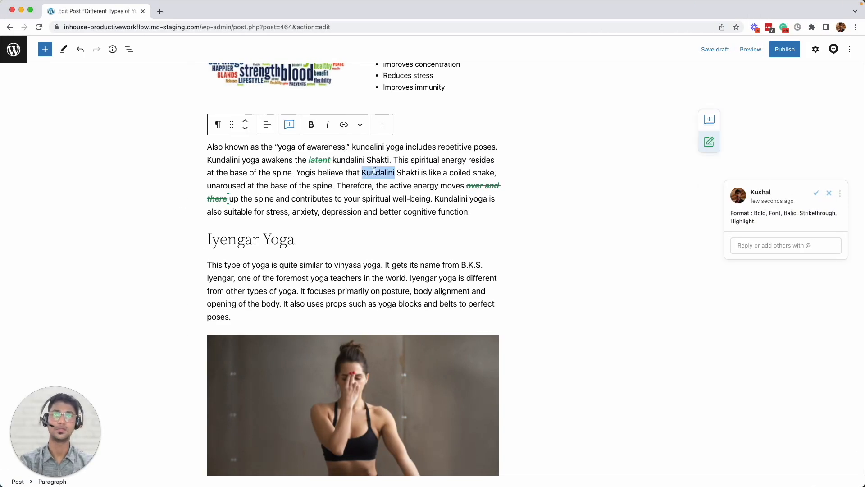
{"action": "key", "text": "BackSpace"}
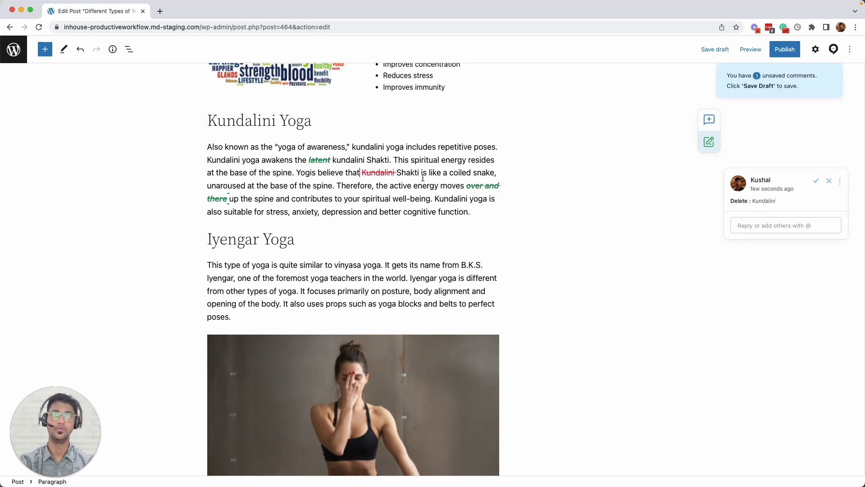
{"action": "scroll", "coordinate": [345, 135], "scroll_direction": "up", "scroll_amount": 1}
{"action": "scroll", "coordinate": [314, 137], "scroll_direction": "up", "scroll_amount": 1}
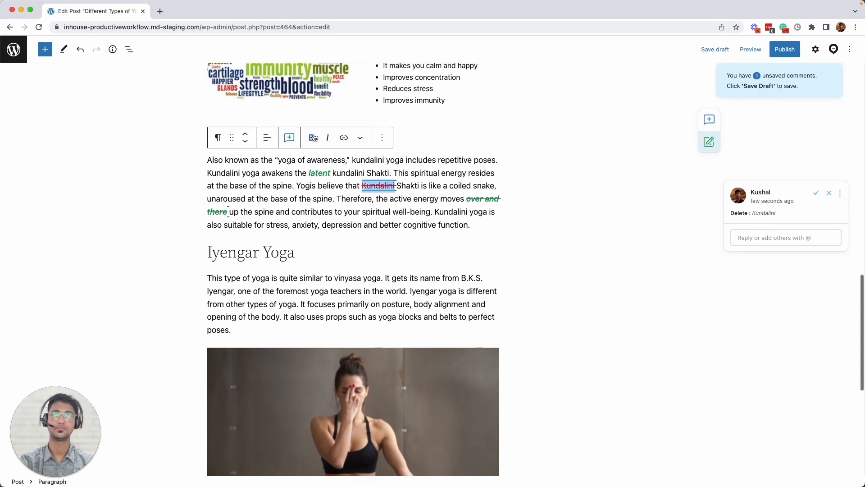
{"action": "left_click", "coordinate": [314, 137]}
{"action": "left_click", "coordinate": [327, 137]}
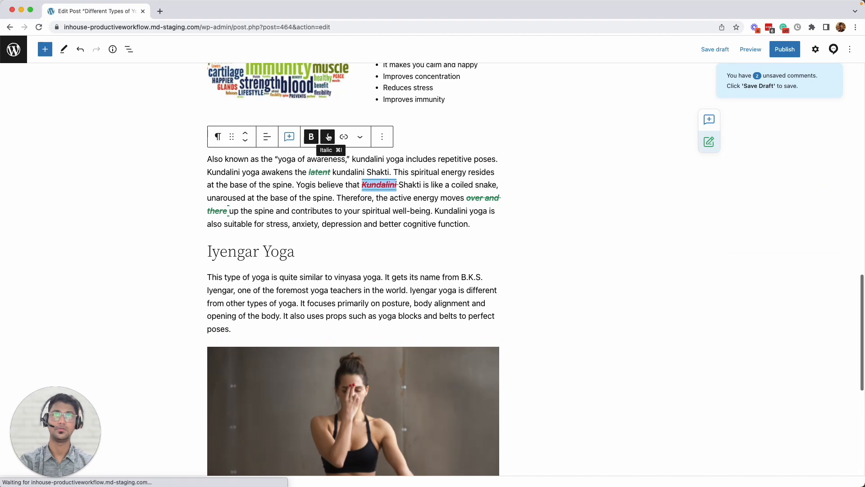
{"action": "left_click", "coordinate": [359, 138]}
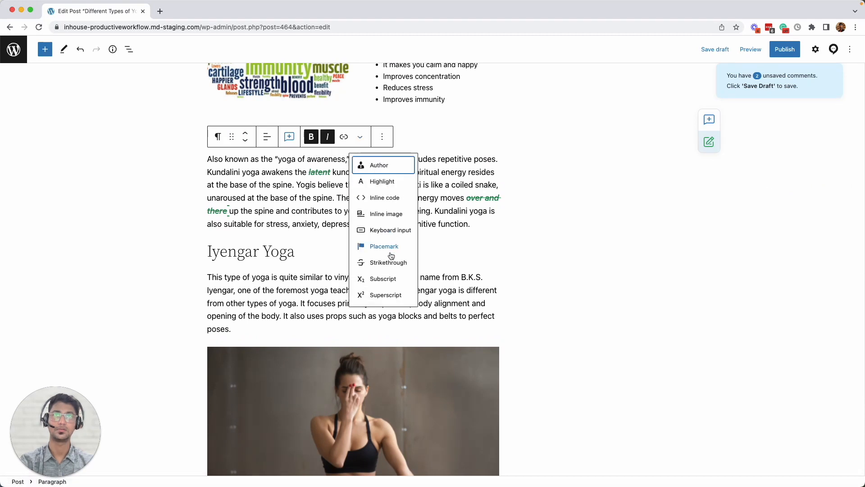
{"action": "left_click", "coordinate": [384, 265]}
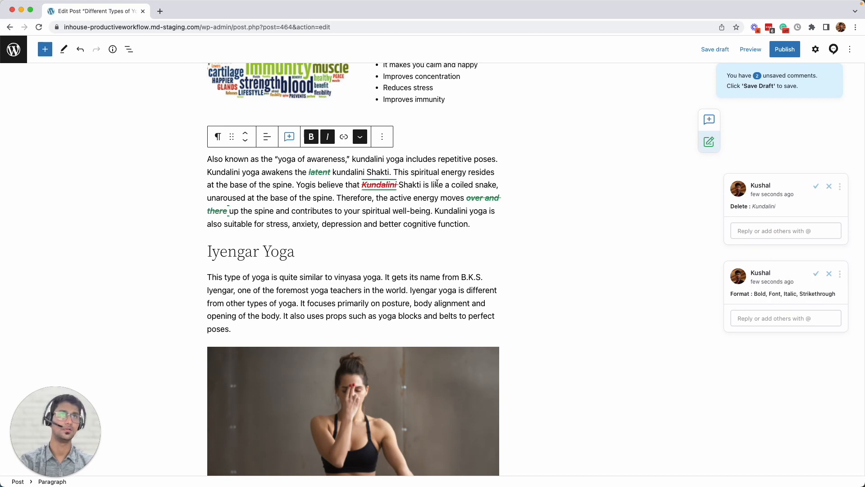
Select the seated meditation image and place the cursor in its caption
{"action": "scroll", "coordinate": [444, 247], "scroll_direction": "down", "scroll_amount": 1}
{"action": "scroll", "coordinate": [444, 246], "scroll_direction": "down", "scroll_amount": 10}
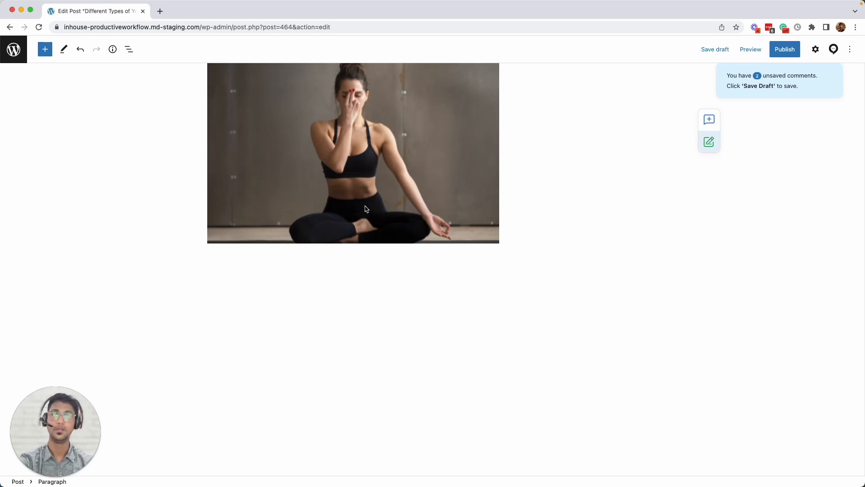
{"action": "left_click", "coordinate": [381, 219]}
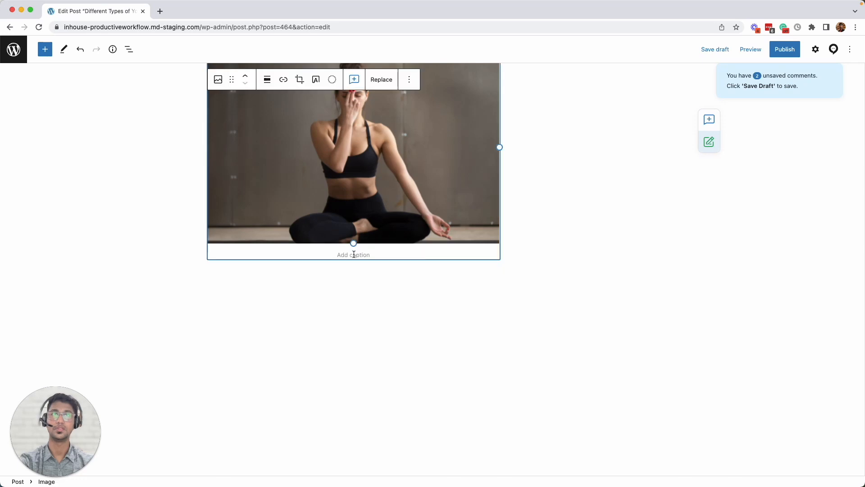
{"action": "left_click", "coordinate": [354, 254]}
Caption the photo 'Iyengar Yoga Pose', bold 'Iyengar', italicize part of it, and save the draft
{"action": "type", "text": "/"}
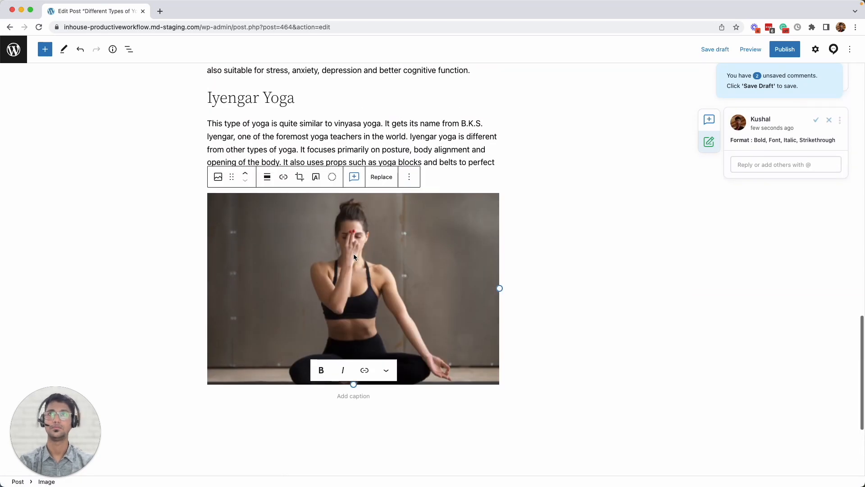
{"action": "type", "text": "yengar Yoga Pose"}
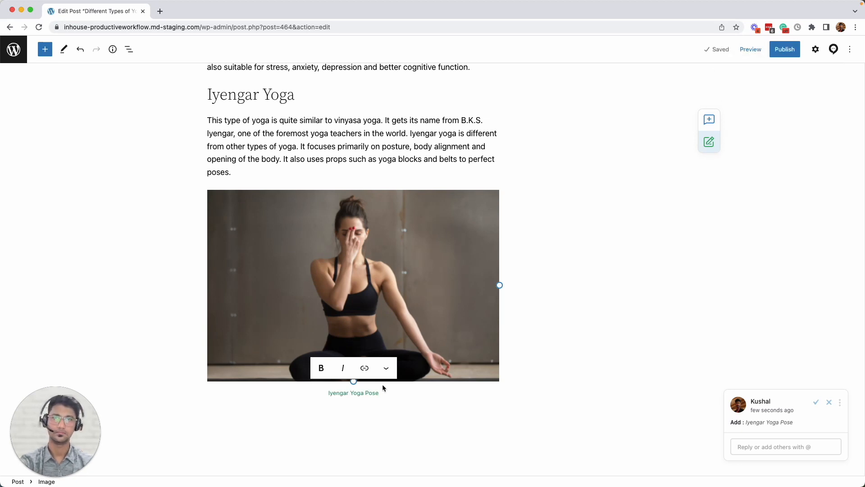
{"action": "left_click", "coordinate": [560, 374]}
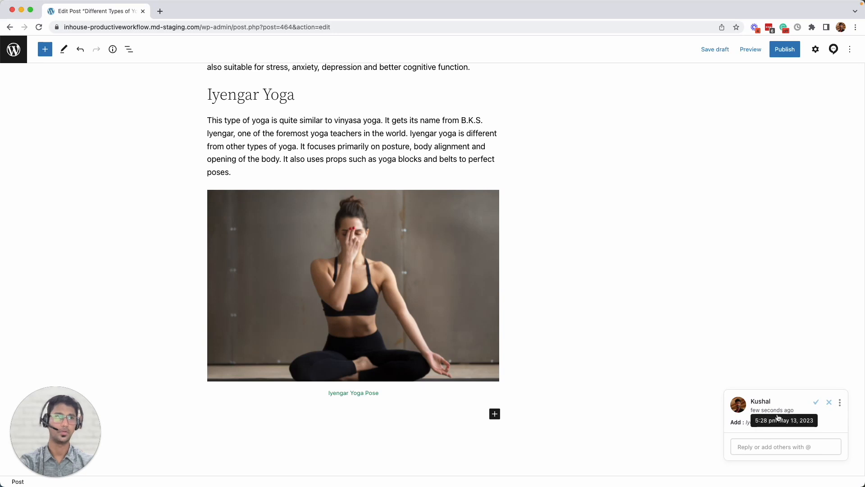
{"action": "scroll", "coordinate": [594, 395], "scroll_direction": "down", "scroll_amount": 1}
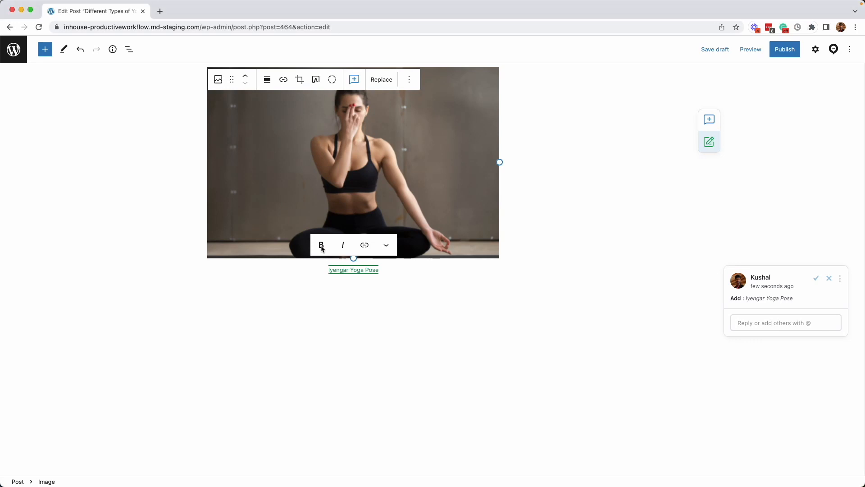
{"action": "left_click", "coordinate": [322, 246]}
{"action": "scroll", "coordinate": [322, 235], "scroll_direction": "down", "scroll_amount": 1}
{"action": "left_click", "coordinate": [345, 214]}
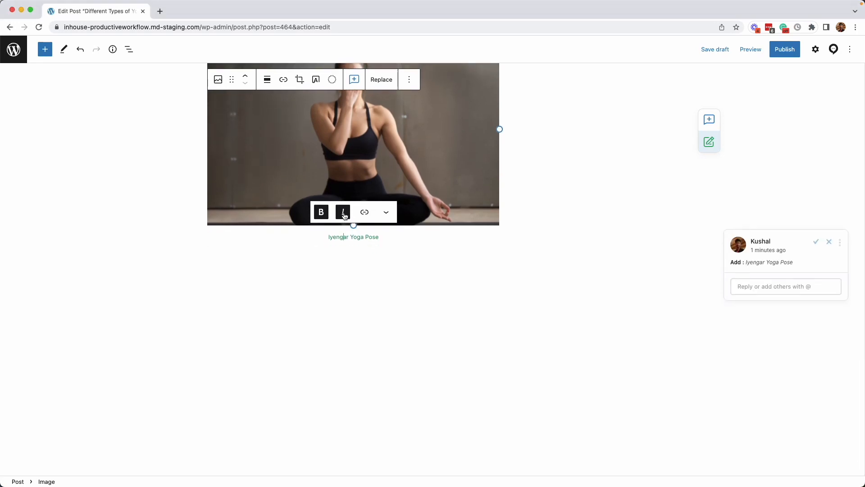
{"action": "scroll", "coordinate": [598, 245], "scroll_direction": "down", "scroll_amount": 1}
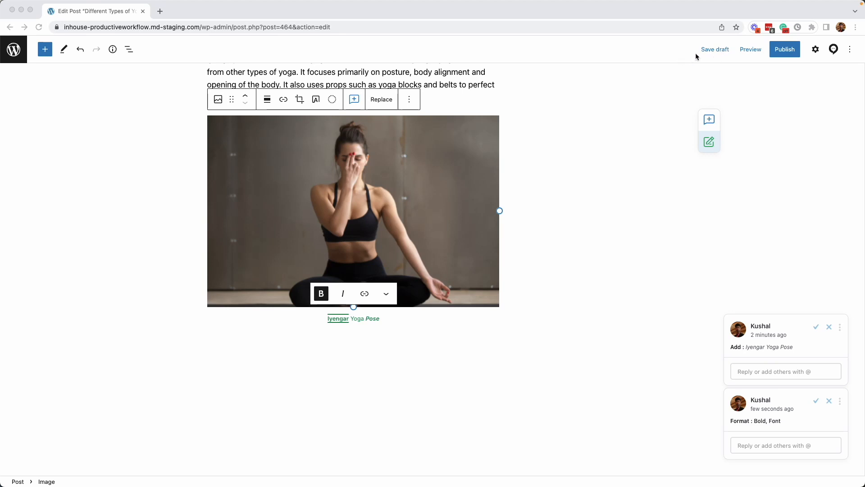
{"action": "left_click", "coordinate": [712, 50]}
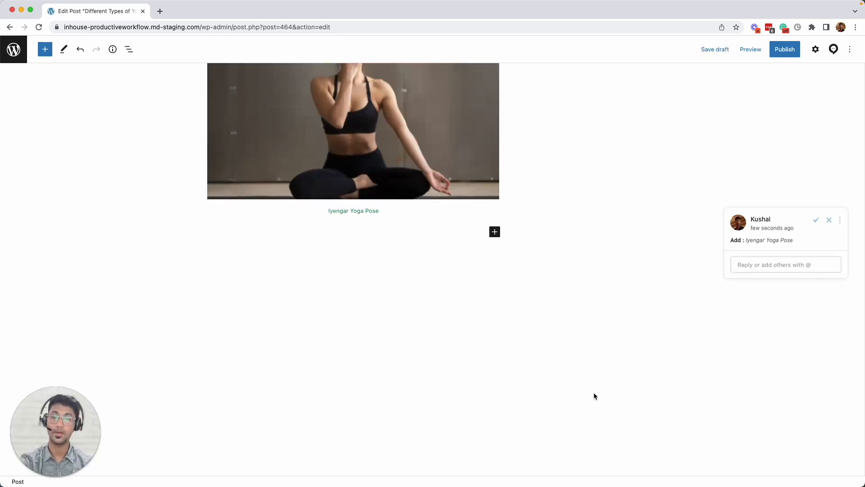
Insert an empty Heading block below the captioned yoga photo
{"action": "scroll", "coordinate": [464, 231], "scroll_direction": "up", "scroll_amount": 2}
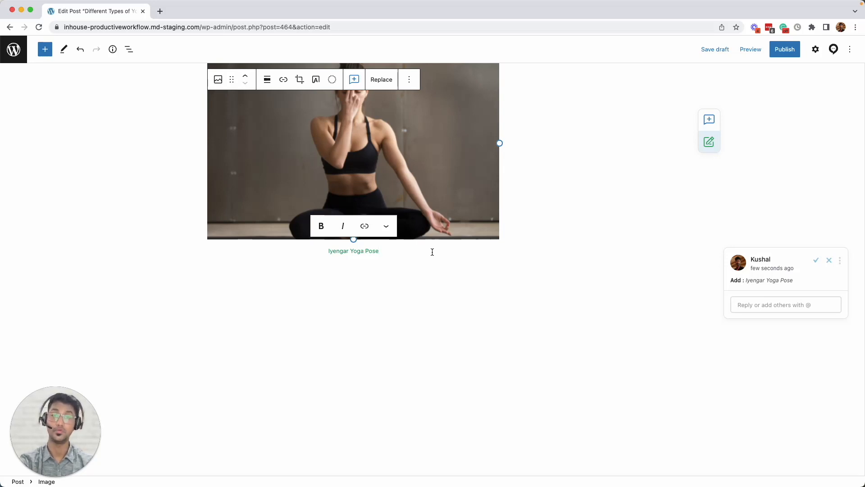
{"action": "left_click", "coordinate": [421, 299]}
{"action": "left_click", "coordinate": [494, 273]}
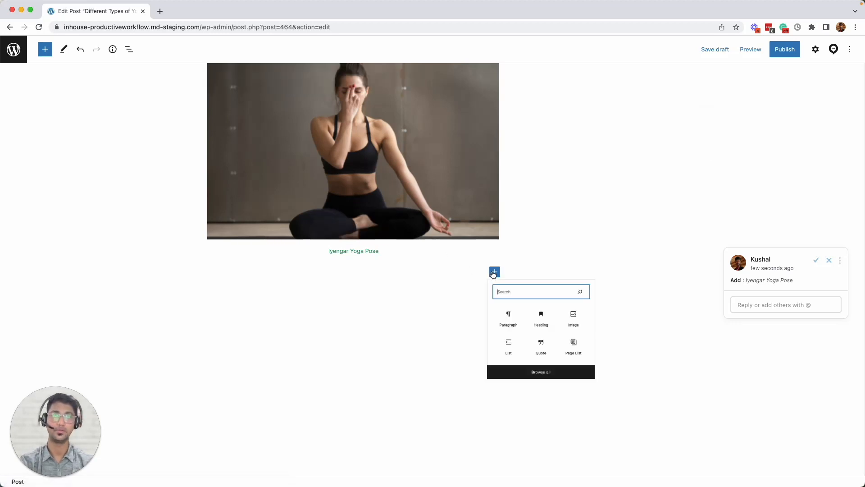
{"action": "left_click", "coordinate": [598, 423]}
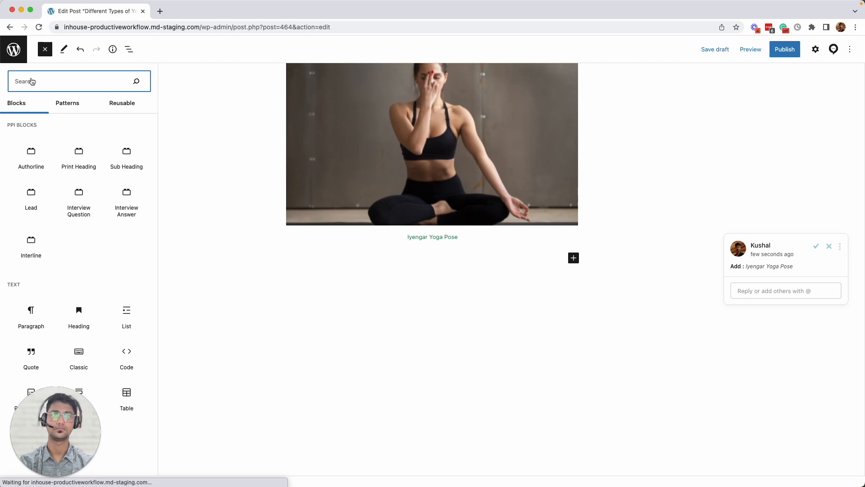
{"action": "type", "text": "heading"}
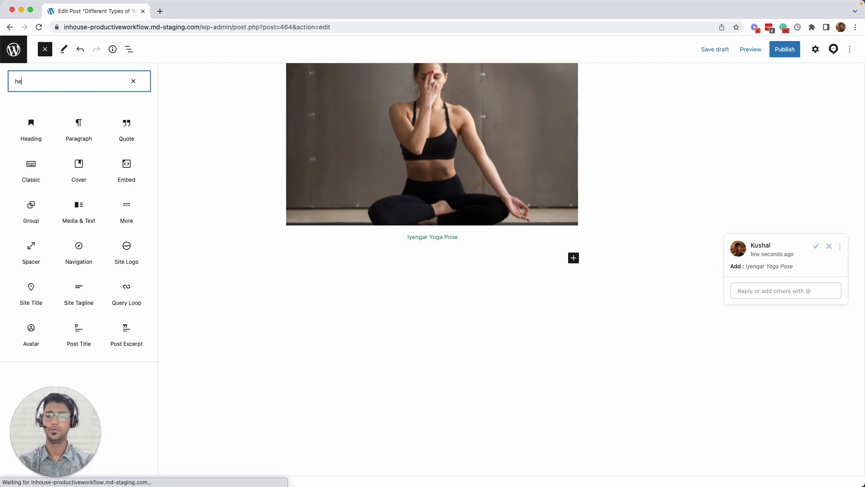
{"action": "left_click", "coordinate": [34, 131]}
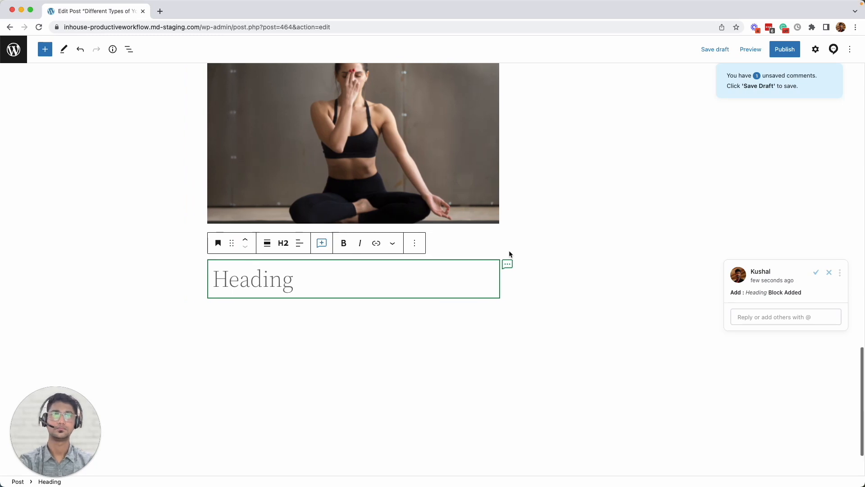
Insert an empty Paragraph block below the new heading
{"action": "left_click", "coordinate": [495, 312]}
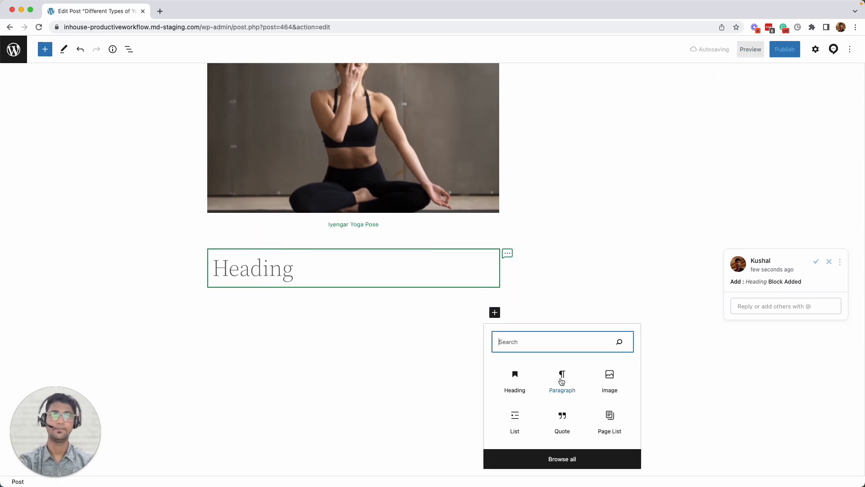
{"action": "left_click", "coordinate": [563, 375]}
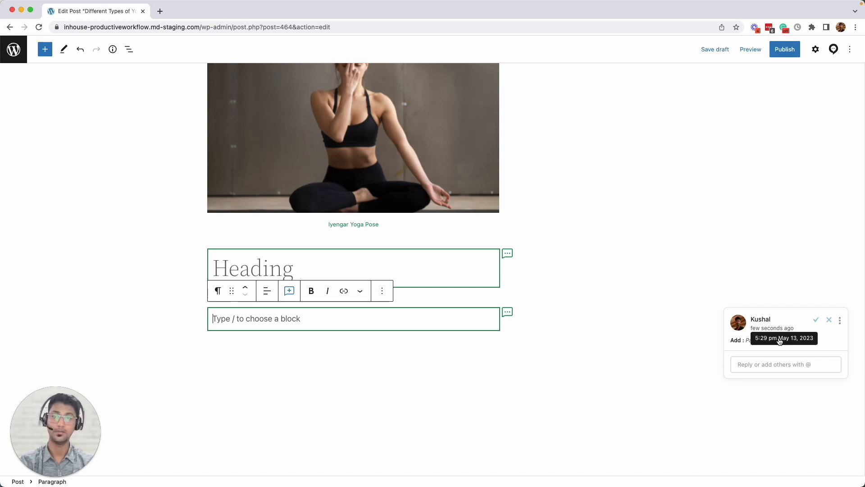
{"action": "left_click", "coordinate": [540, 345]}
{"action": "left_click", "coordinate": [494, 349]}
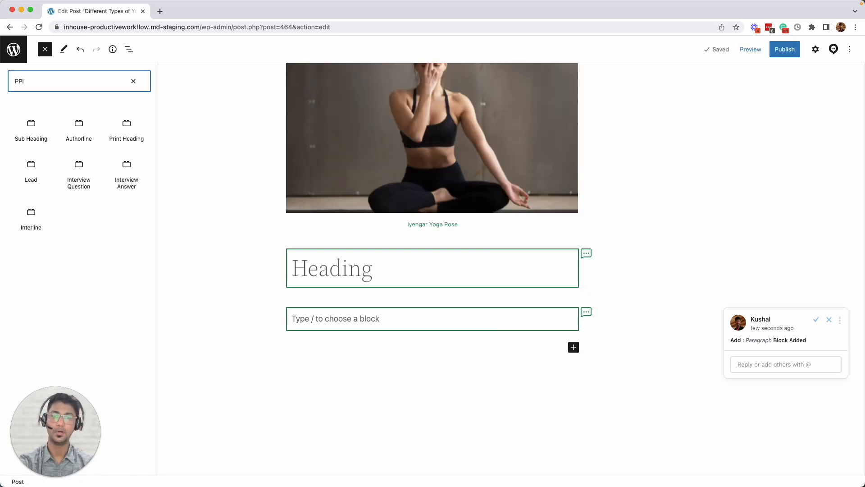
Insert a Sub Heading block, then a Latest Posts block below it
{"action": "left_click", "coordinate": [31, 127]}
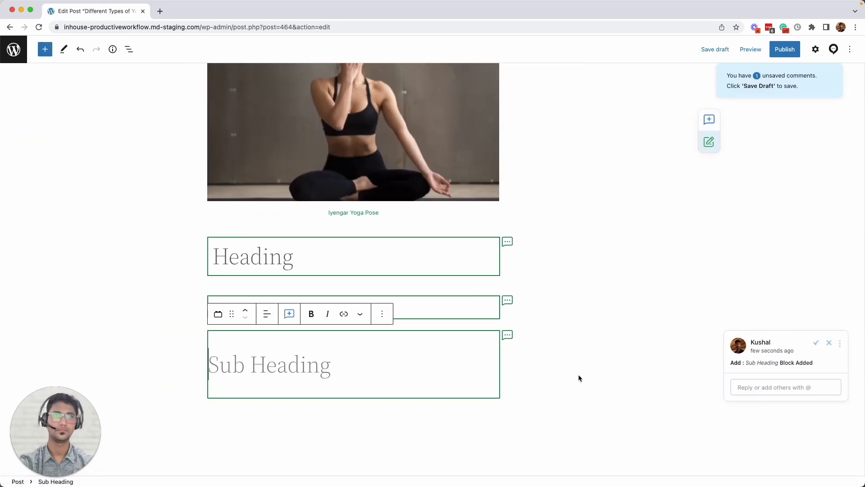
{"action": "scroll", "coordinate": [505, 344], "scroll_direction": "down", "scroll_amount": 2}
{"action": "left_click", "coordinate": [521, 383]}
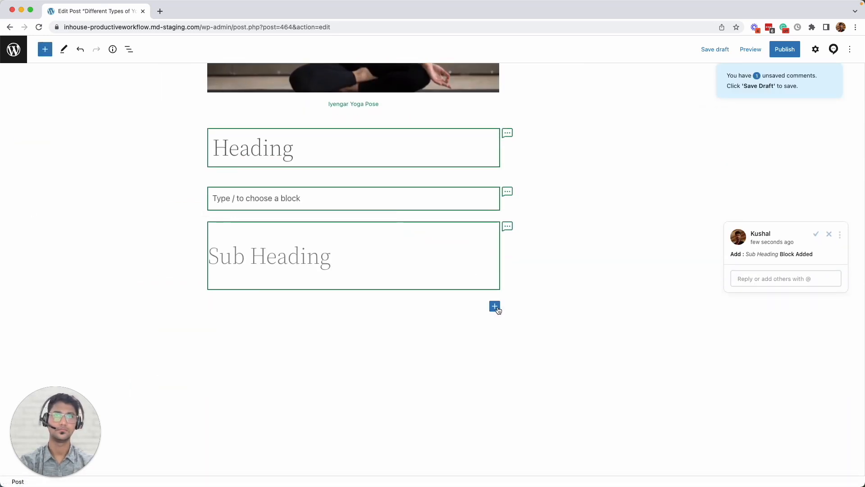
{"action": "left_click", "coordinate": [495, 307]}
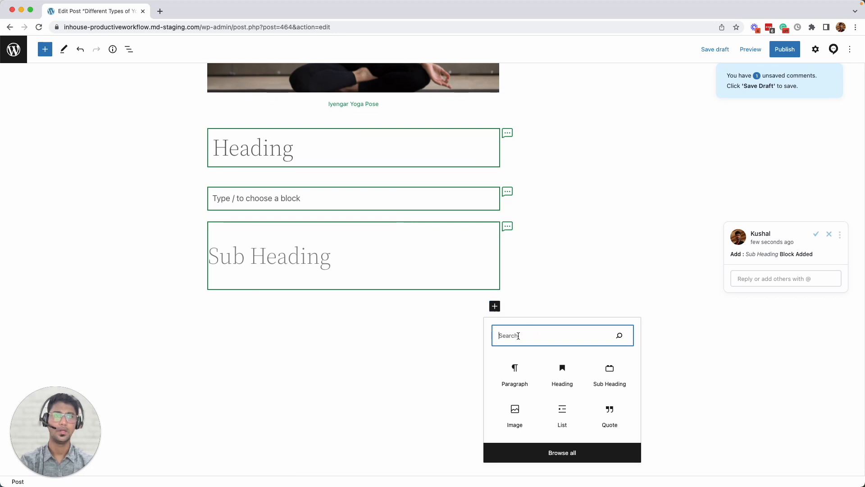
{"action": "type", "text": "latest"}
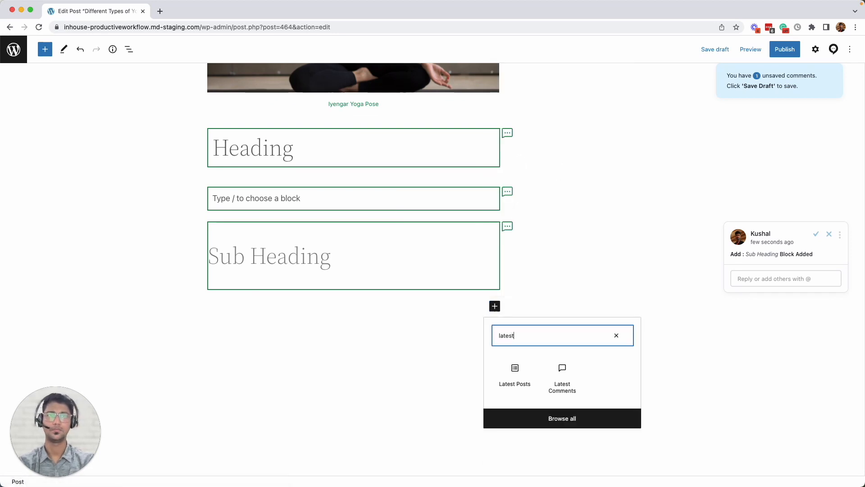
{"action": "left_click", "coordinate": [516, 369]}
Insert the reusable 'Benefits of Yoga' block after Latest Posts
{"action": "scroll", "coordinate": [493, 331], "scroll_direction": "down", "scroll_amount": 3}
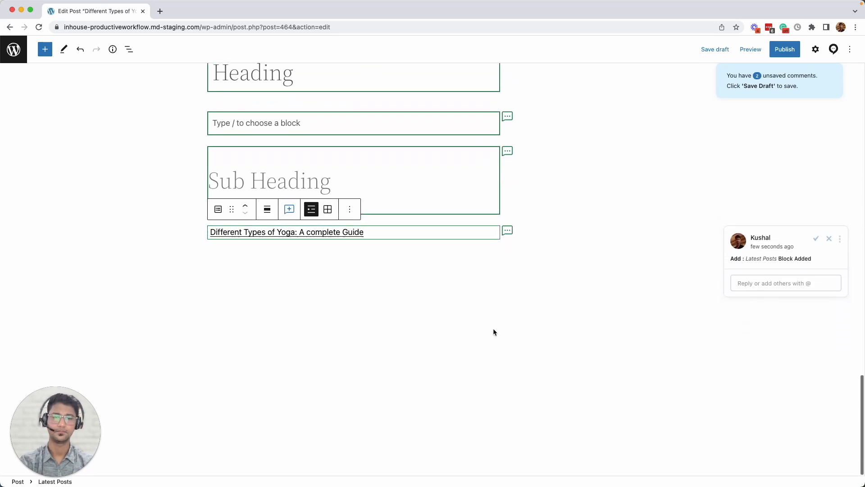
{"action": "left_click", "coordinate": [430, 249]}
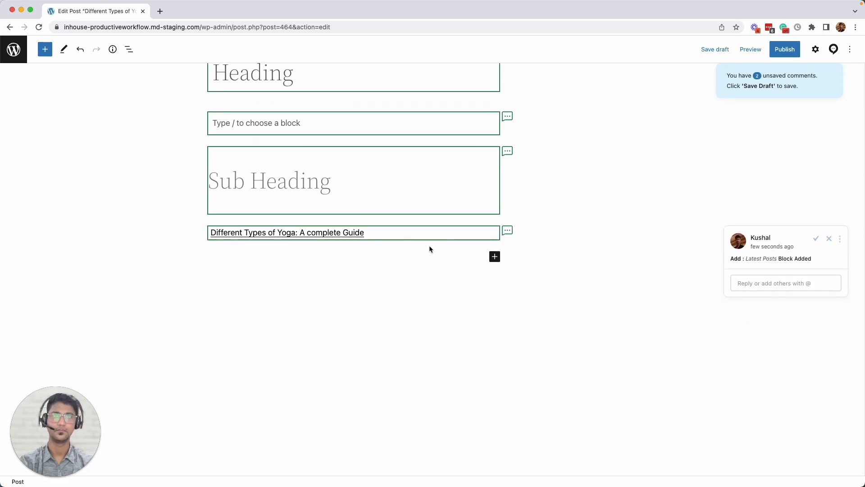
{"action": "left_click", "coordinate": [494, 257]}
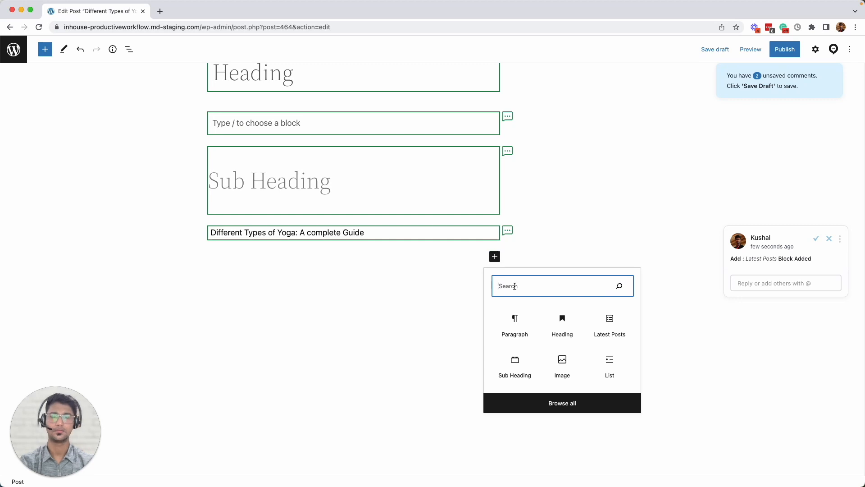
{"action": "type", "text": "yoga"}
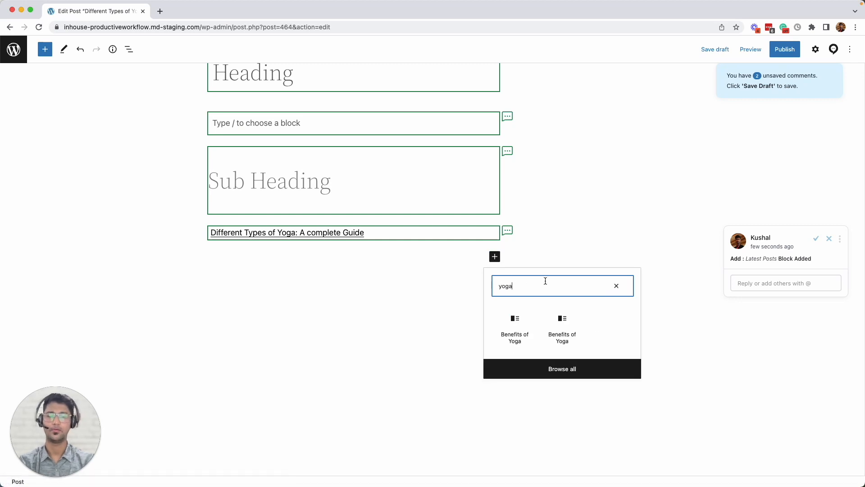
{"action": "left_click", "coordinate": [515, 323]}
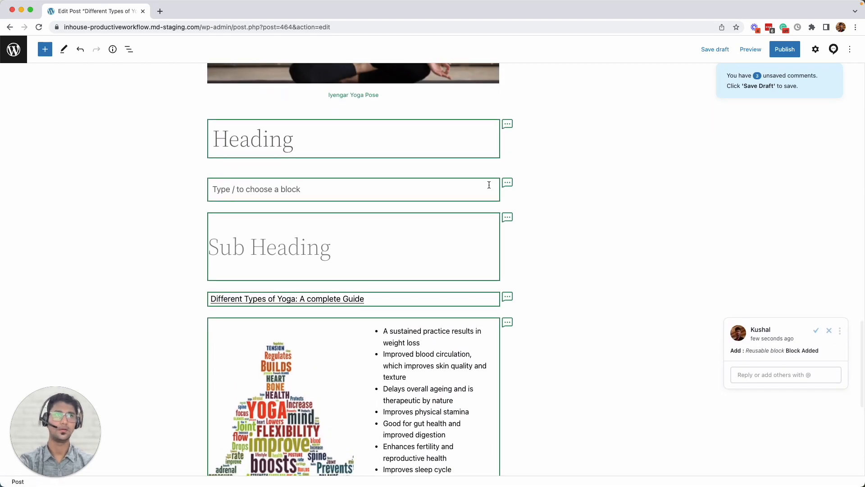
{"action": "left_click", "coordinate": [506, 132]}
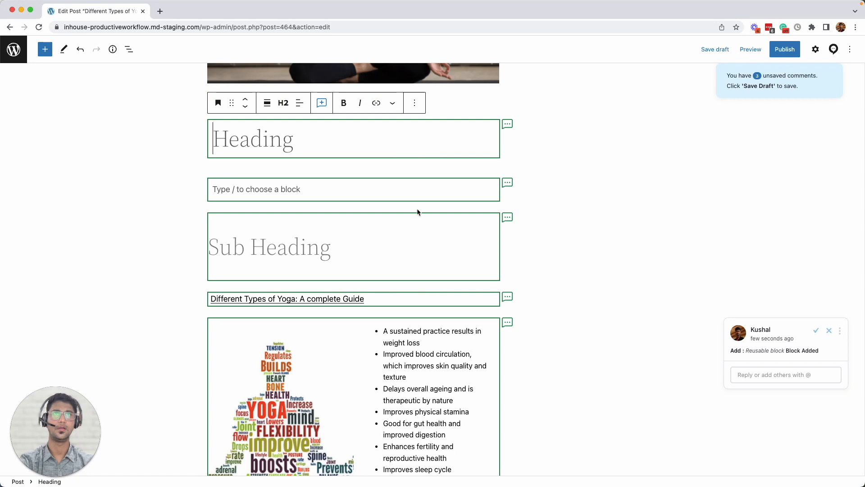
{"action": "scroll", "coordinate": [440, 270], "scroll_direction": "down", "scroll_amount": 2}
{"action": "scroll", "coordinate": [385, 172], "scroll_direction": "up", "scroll_amount": 4}
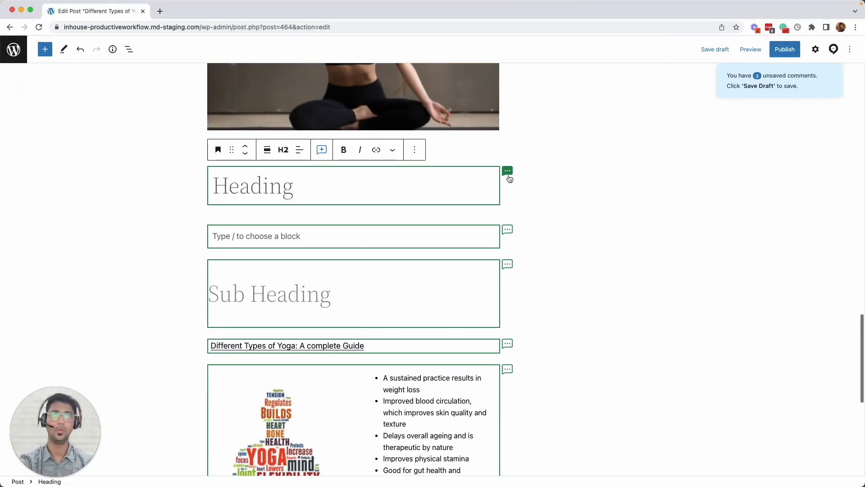
Open the Heading block's 'Add: Heading Block Added' suggestion card
{"action": "left_click", "coordinate": [508, 173]}
{"action": "scroll", "coordinate": [508, 175], "scroll_direction": "down", "scroll_amount": 1}
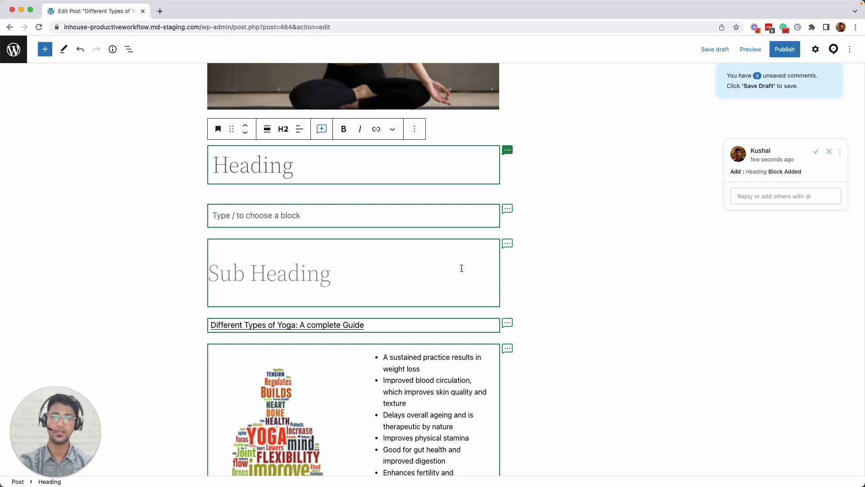
Save the draft with Cmd+S and open the Multicollab sidebar listing pending suggestions
{"action": "key", "text": "super+s"}
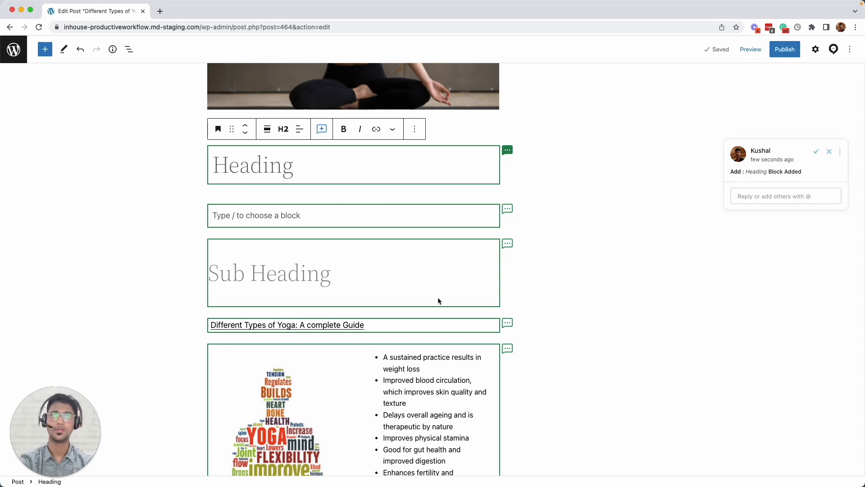
{"action": "scroll", "coordinate": [438, 299], "scroll_direction": "down", "scroll_amount": 5}
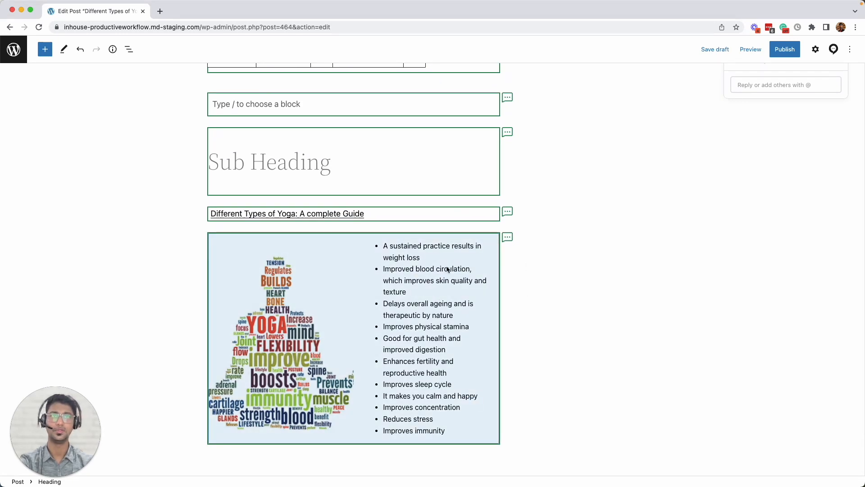
{"action": "scroll", "coordinate": [452, 269], "scroll_direction": "up", "scroll_amount": 3}
{"action": "scroll", "coordinate": [452, 269], "scroll_direction": "up", "scroll_amount": 1}
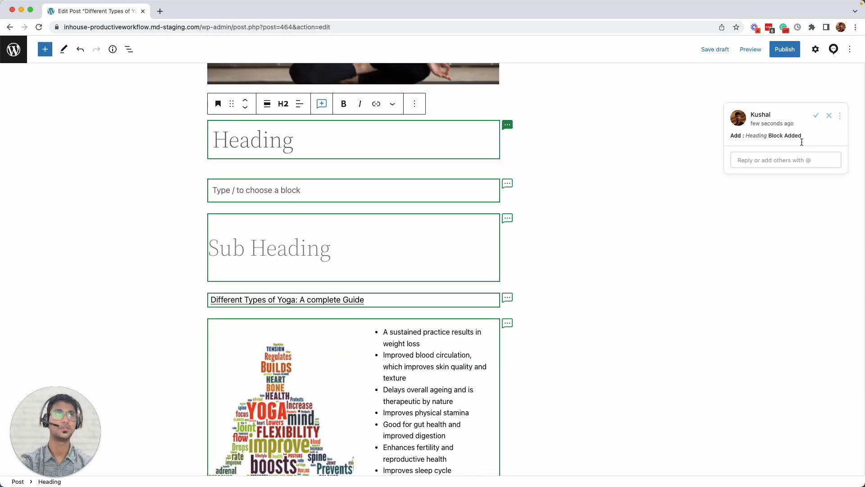
{"action": "left_click", "coordinate": [833, 50]}
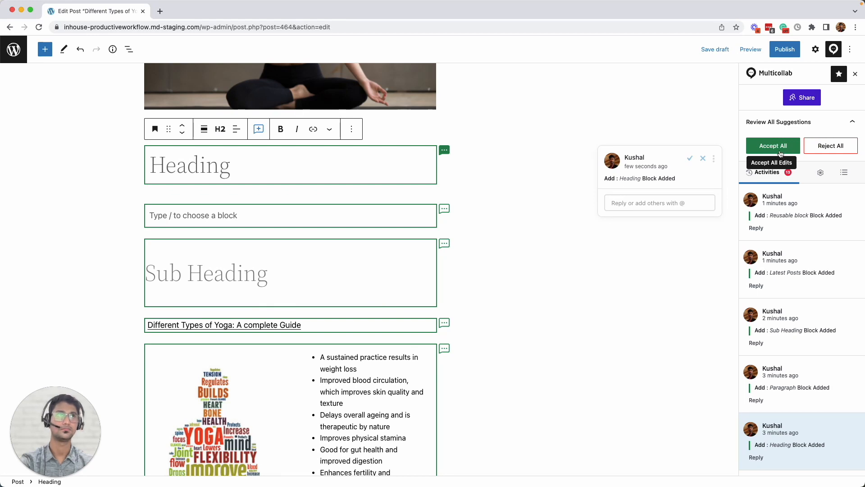
Accept all suggested block additions in Multicollab, then review the post and select the Heading block
{"action": "left_click", "coordinate": [773, 149]}
{"action": "scroll", "coordinate": [574, 296], "scroll_direction": "down", "scroll_amount": 10}
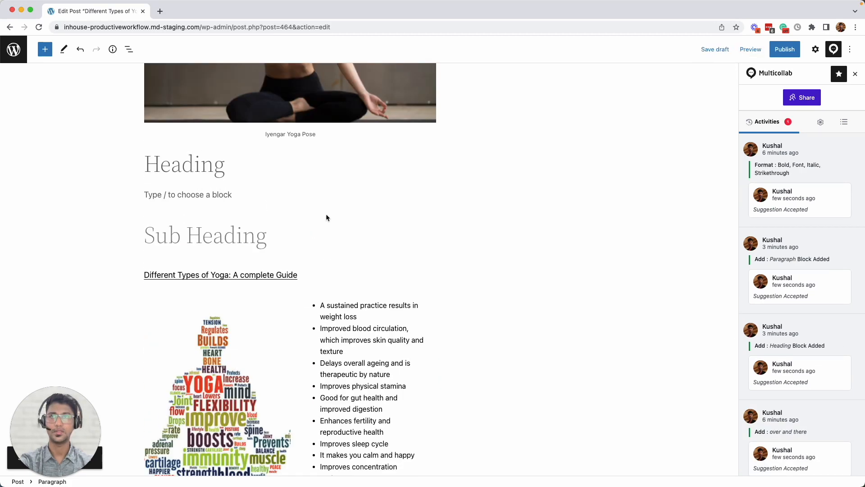
{"action": "scroll", "coordinate": [397, 371], "scroll_direction": "down", "scroll_amount": 5}
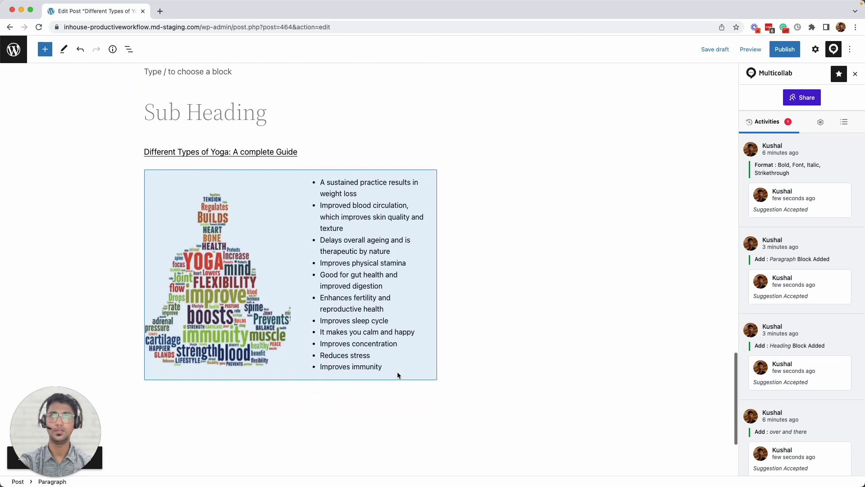
{"action": "scroll", "coordinate": [397, 375], "scroll_direction": "up", "scroll_amount": 2}
{"action": "scroll", "coordinate": [396, 371], "scroll_direction": "up", "scroll_amount": 2}
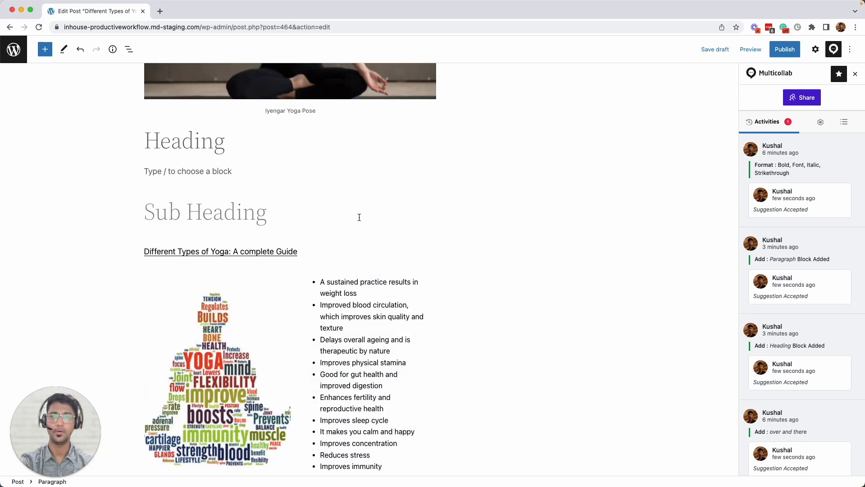
{"action": "left_click", "coordinate": [198, 141]}
Suggest removing the Heading block and the empty paragraph below it via their Options menus
{"action": "left_click", "coordinate": [413, 110]}
{"action": "left_click", "coordinate": [435, 315]}
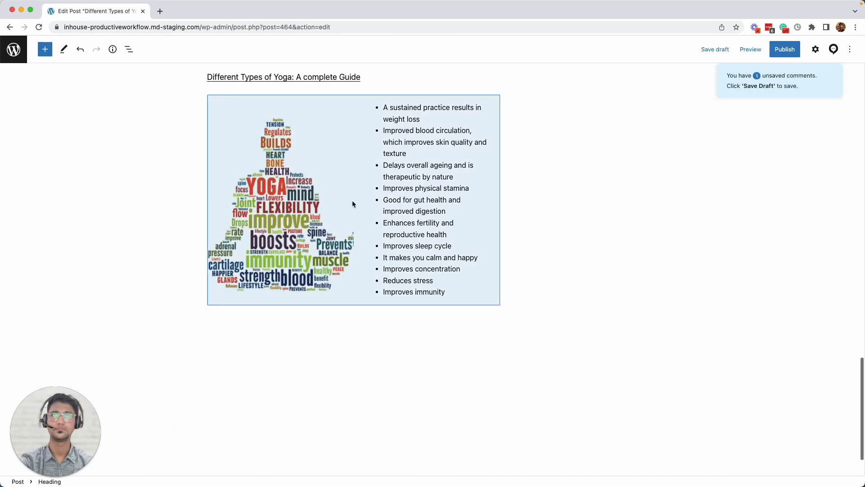
{"action": "scroll", "coordinate": [422, 293], "scroll_direction": "down", "scroll_amount": 2}
{"action": "left_click", "coordinate": [382, 290]}
{"action": "scroll", "coordinate": [424, 451], "scroll_direction": "down", "scroll_amount": 5}
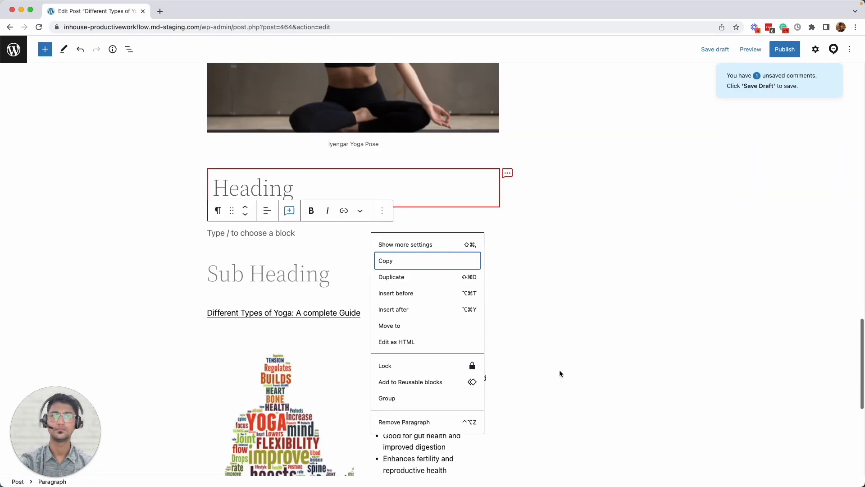
{"action": "left_click", "coordinate": [428, 345]}
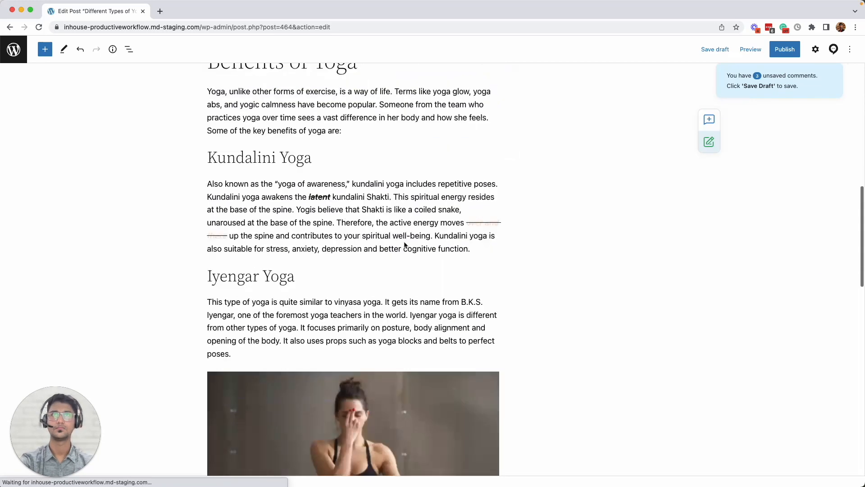
Select the Benefits of Yoga block, then open the Heading's 'Heading Block Removed' suggestion thread
{"action": "scroll", "coordinate": [404, 243], "scroll_direction": "down", "scroll_amount": 10}
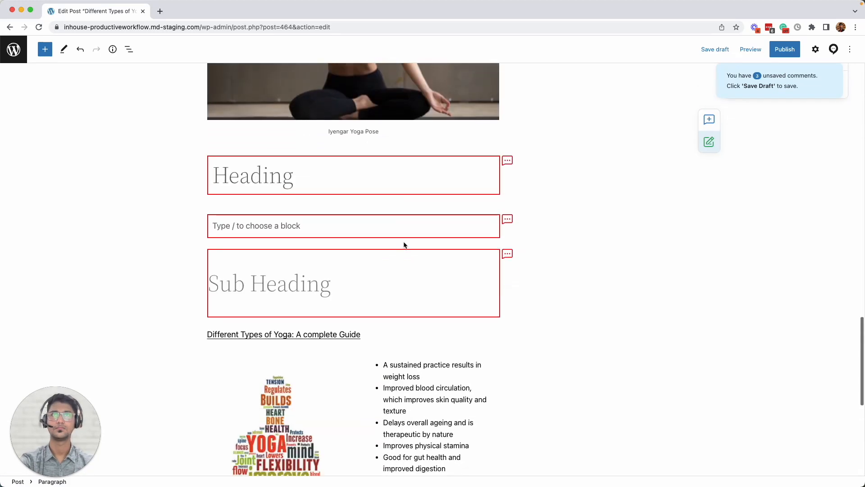
{"action": "left_click", "coordinate": [391, 243]}
{"action": "scroll", "coordinate": [491, 207], "scroll_direction": "up", "scroll_amount": 5}
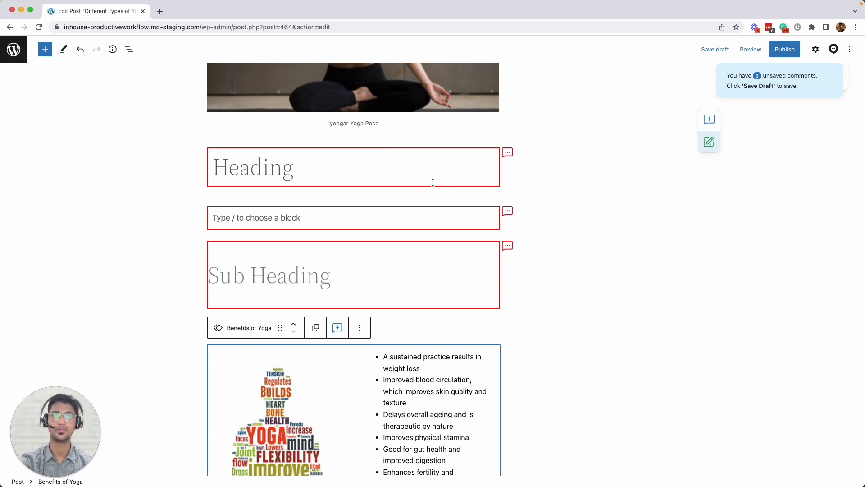
{"action": "left_click", "coordinate": [507, 154]}
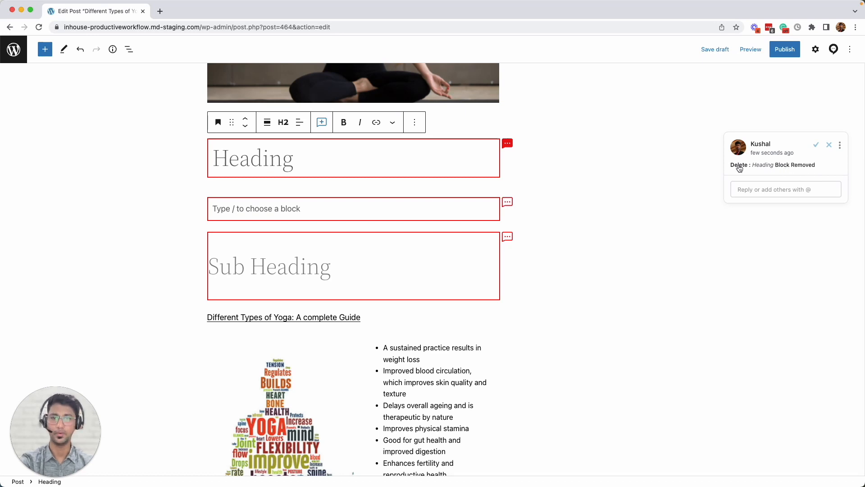
Accept all pending removals of the Heading, empty paragraph and Sub Heading blocks in Multicollab
{"action": "left_click", "coordinate": [833, 50]}
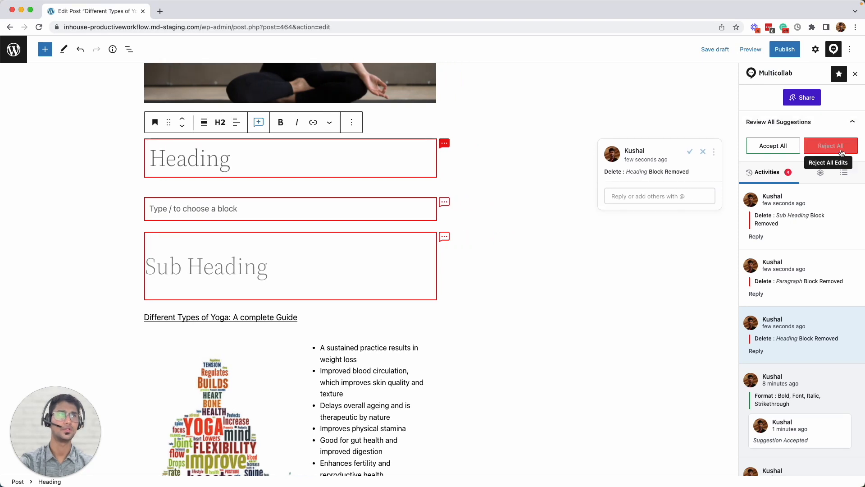
{"action": "left_click", "coordinate": [774, 147]}
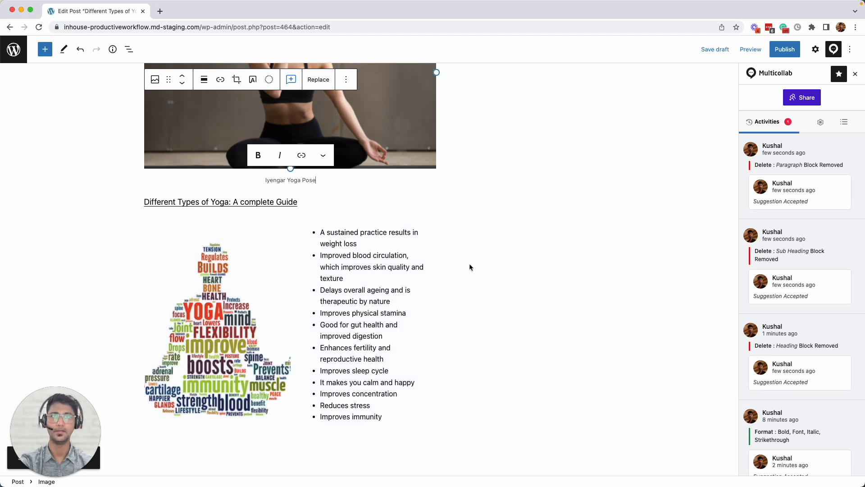
{"action": "scroll", "coordinate": [21, 278], "scroll_direction": "down", "scroll_amount": 1}
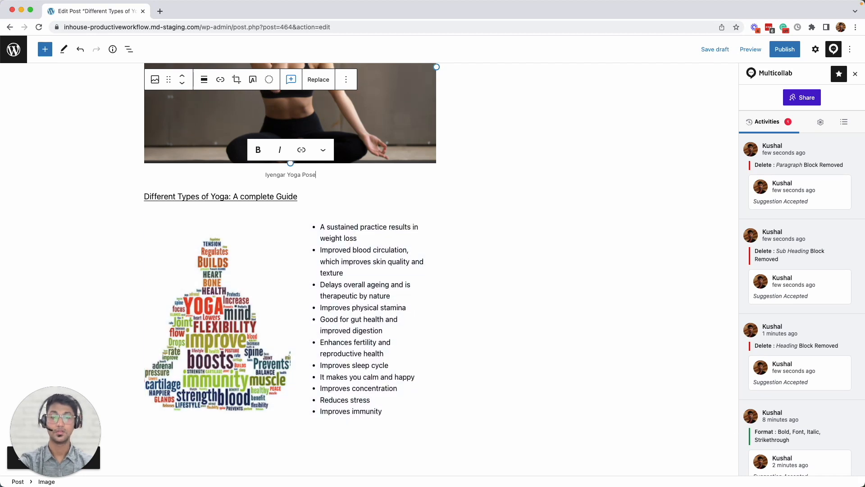